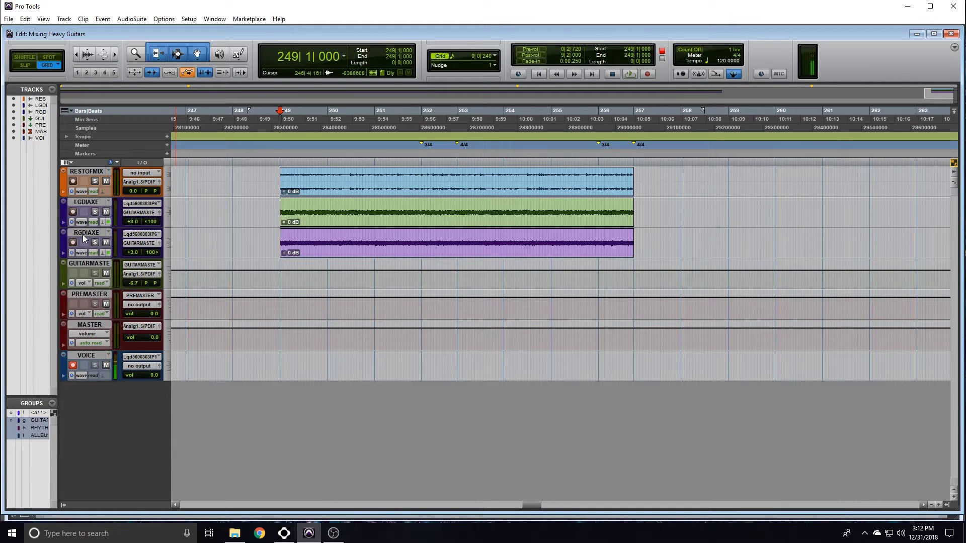
Select the RESTOFMIX clip, then both guitar clips, and place the edit cursor at bar 249 across the guitar tracks
{"action": "left_click", "coordinate": [269, 175]}
{"action": "left_click", "coordinate": [278, 175]}
{"action": "left_click_drag", "start_coordinate": [279, 175], "coordinate": [660, 179]}
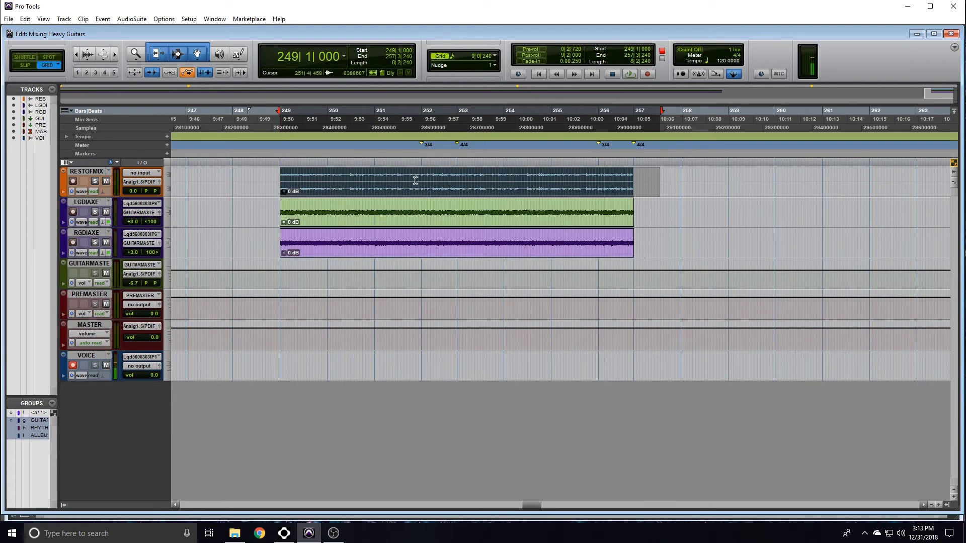
{"action": "left_click", "coordinate": [263, 204]}
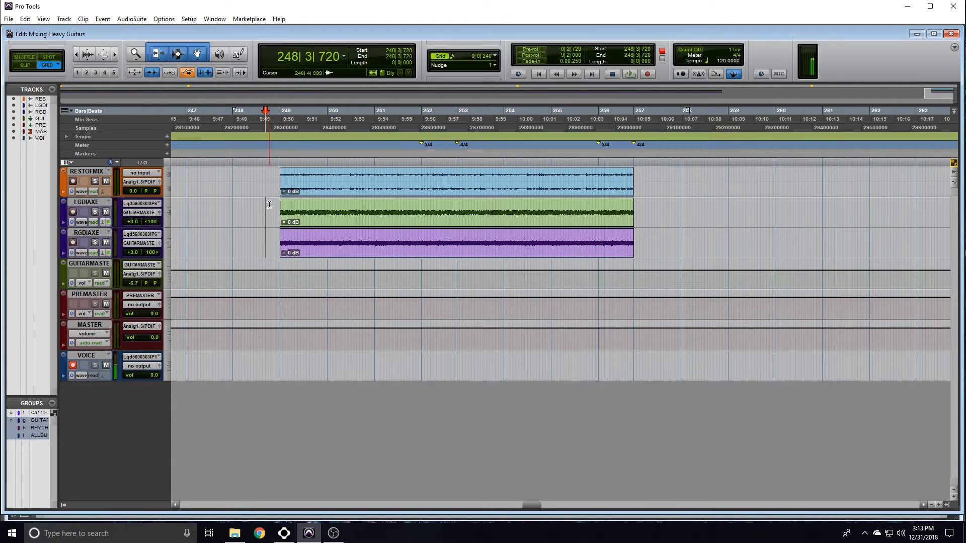
{"action": "left_click_drag", "start_coordinate": [280, 205], "coordinate": [634, 242]}
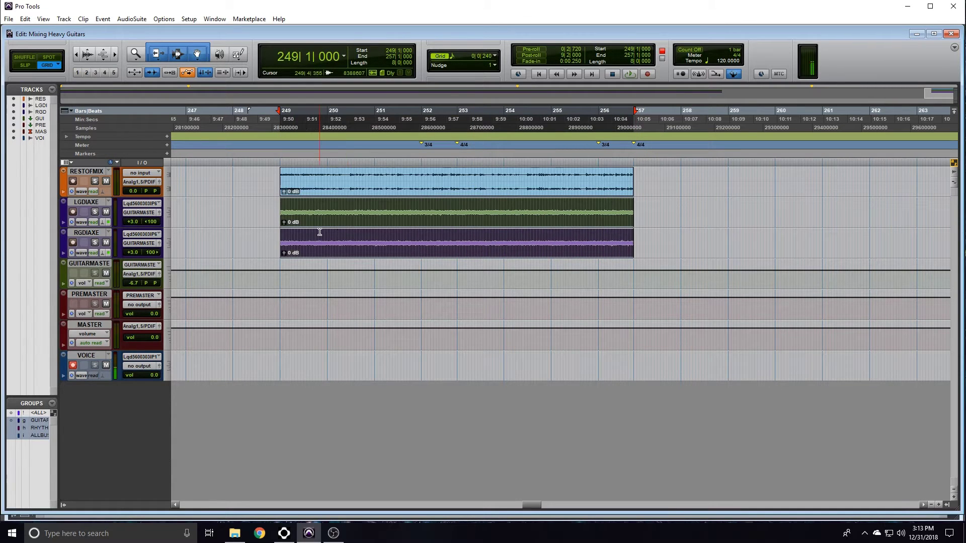
{"action": "left_click_drag", "start_coordinate": [278, 207], "coordinate": [280, 237]}
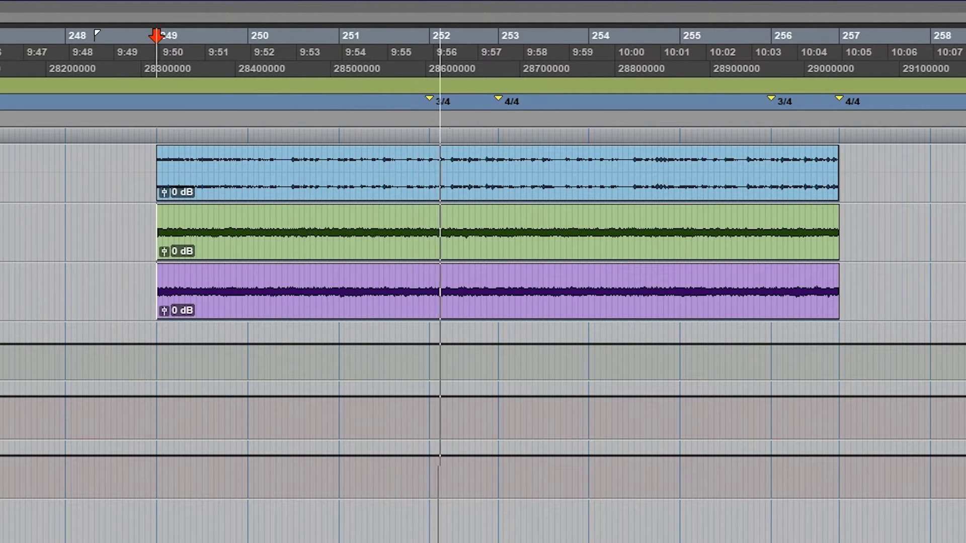
Audition the guitar tracks and the mix from bar 249, stopping and restarting playback
{"action": "key", "text": "space"}
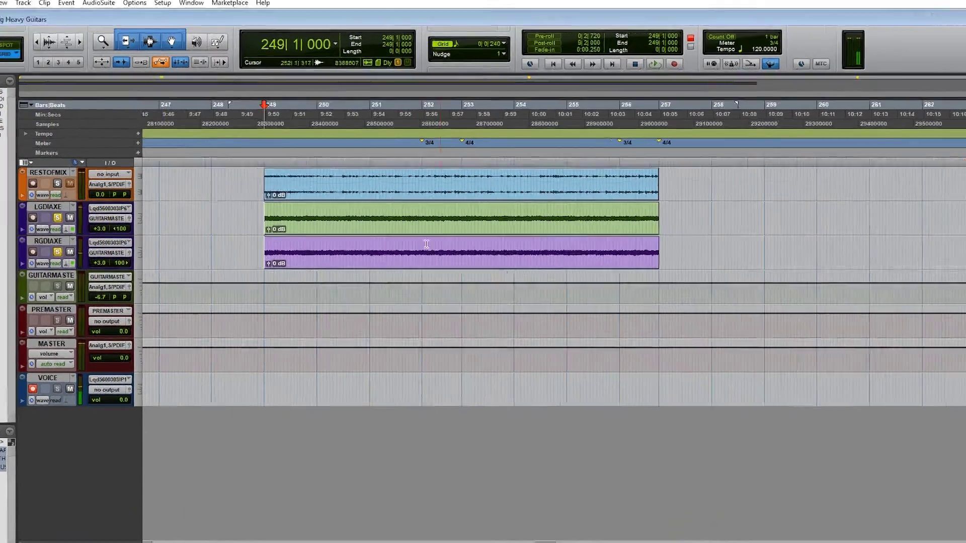
{"action": "key", "text": "space"}
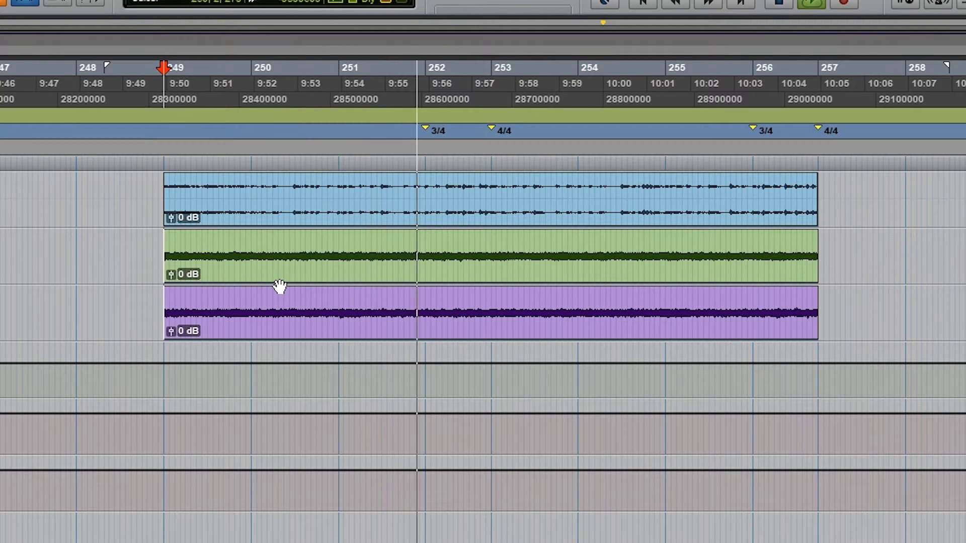
{"action": "key", "text": "space"}
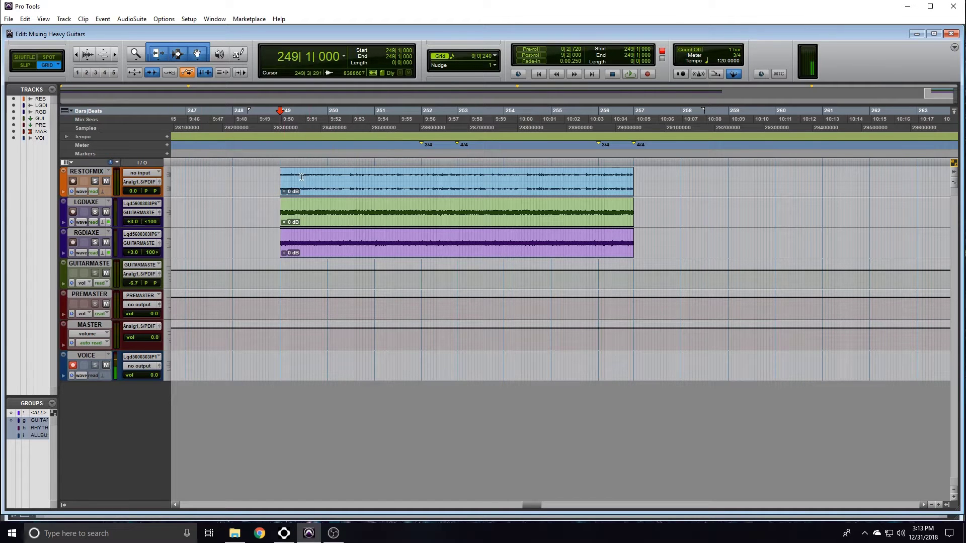
{"action": "key", "text": "space"}
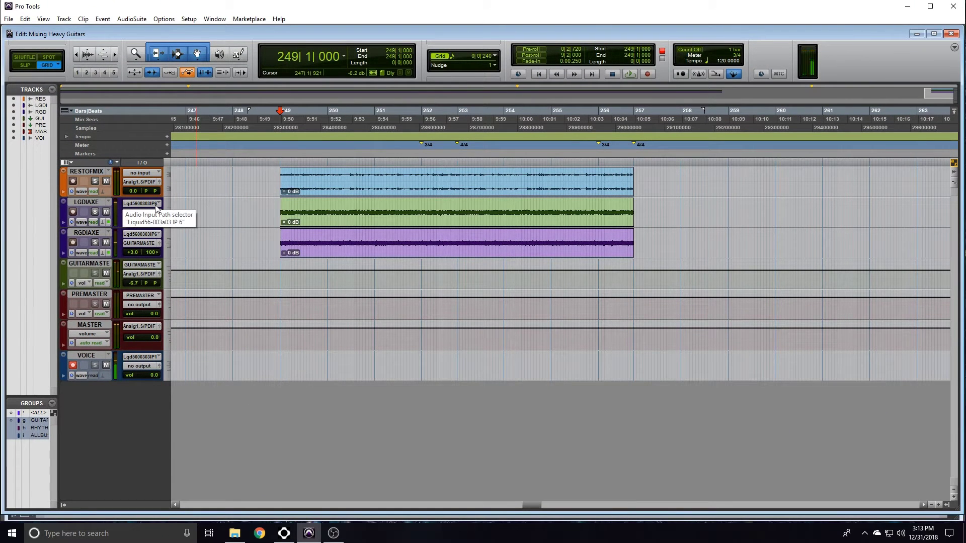
Show the Mix window and insert the Q10 (stereo) multichannel EQ on the GUITARMASTER track's first insert
{"action": "key", "text": "ctrl+equal"}
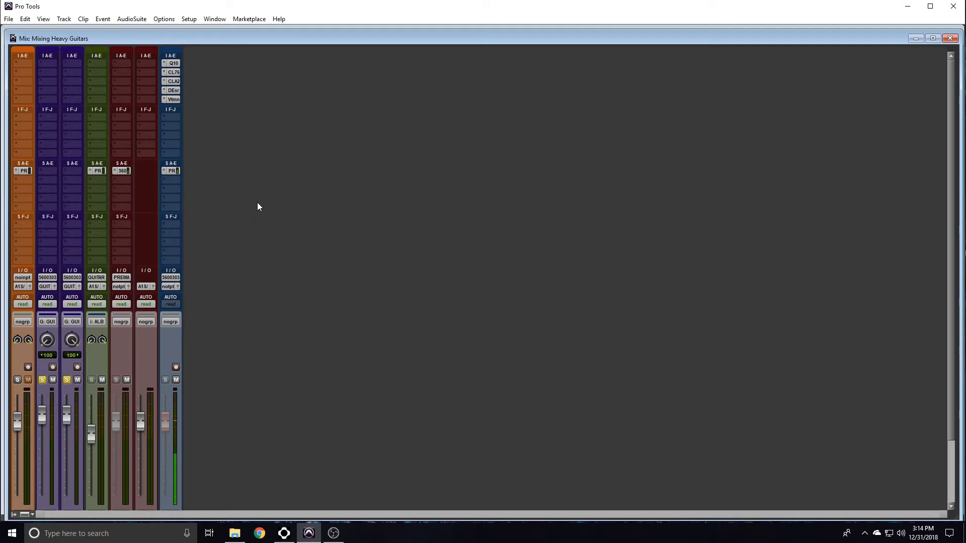
{"action": "left_click", "coordinate": [99, 63]}
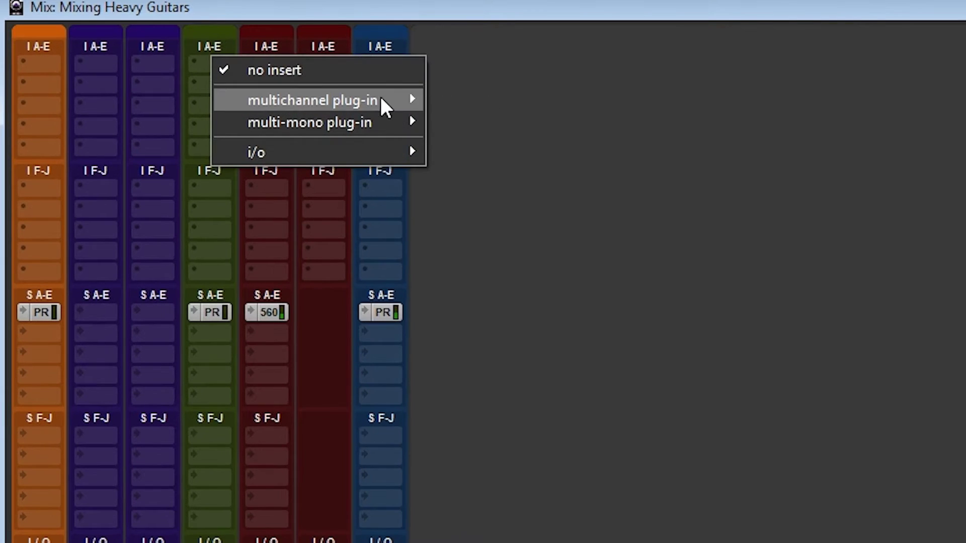
{"action": "mouse_move", "coordinate": [427, 99]}
{"action": "mouse_move", "coordinate": [512, 102]}
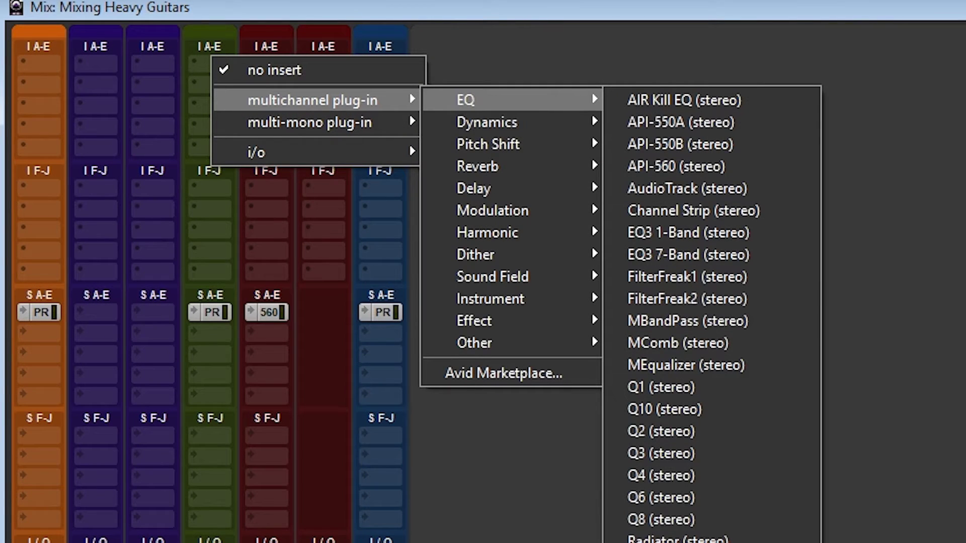
{"action": "left_click", "coordinate": [668, 405]}
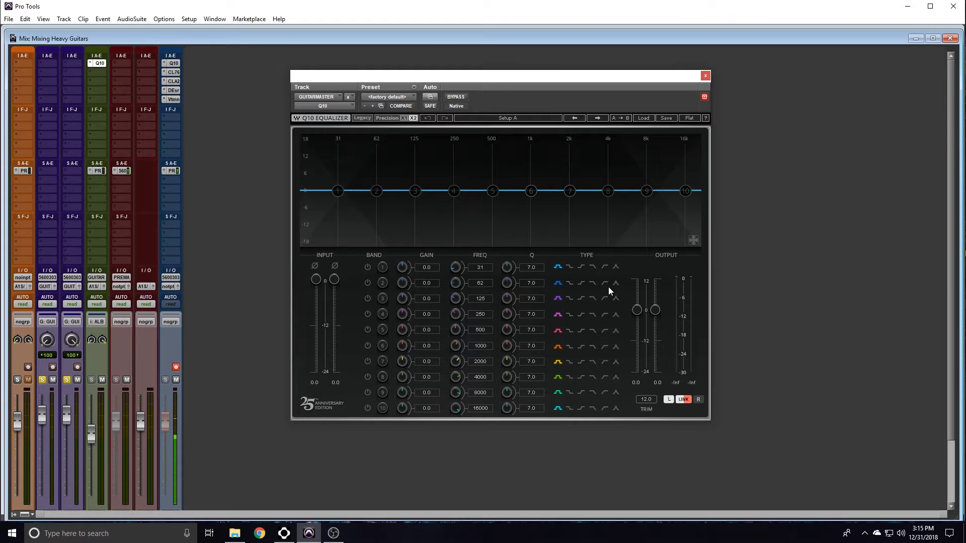
Enable Q10 band 1 as a low-pass filter and lower its frequency to 16 Hz
{"action": "left_click", "coordinate": [595, 266]}
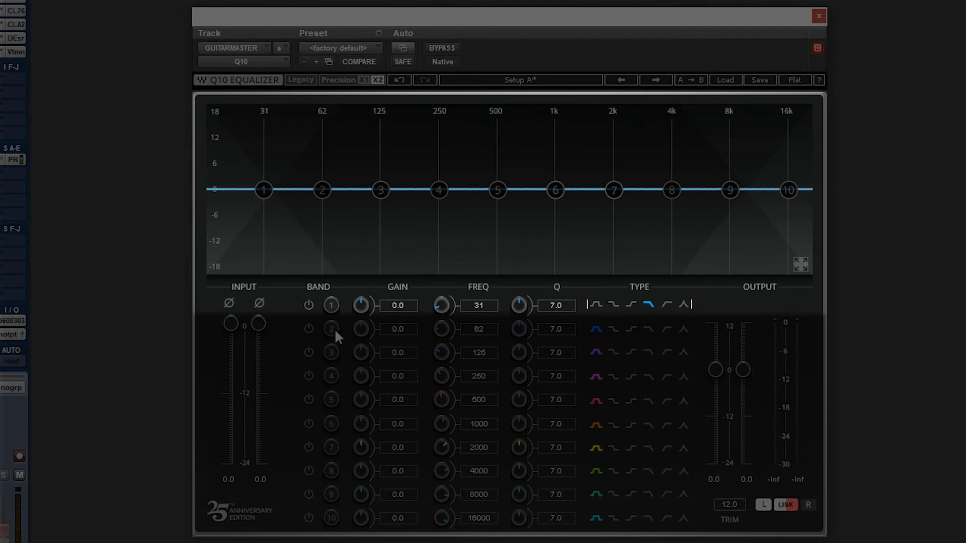
{"action": "left_click", "coordinate": [309, 305]}
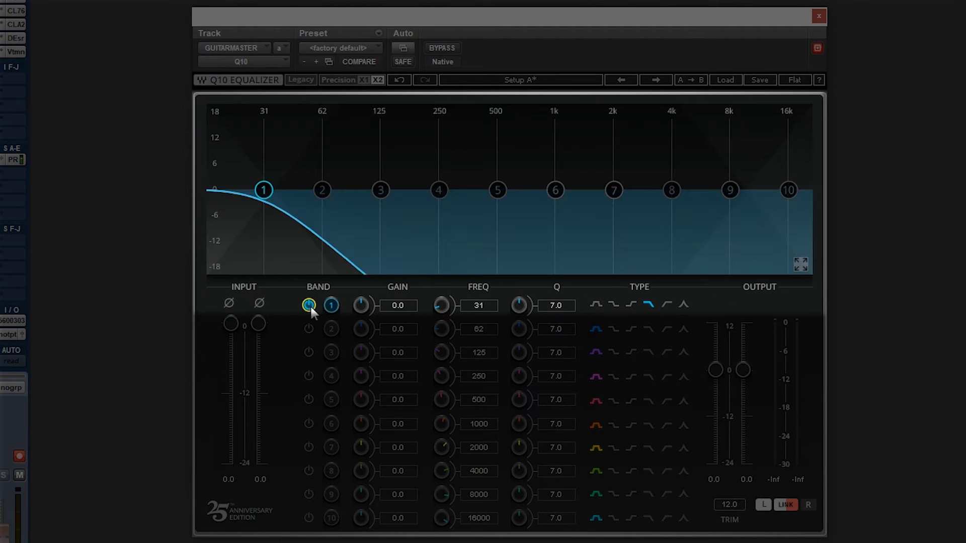
{"action": "scroll", "coordinate": [442, 302], "scroll_direction": "down", "scroll_amount": 5}
{"action": "left_click_drag", "start_coordinate": [229, 197], "coordinate": [210, 192]}
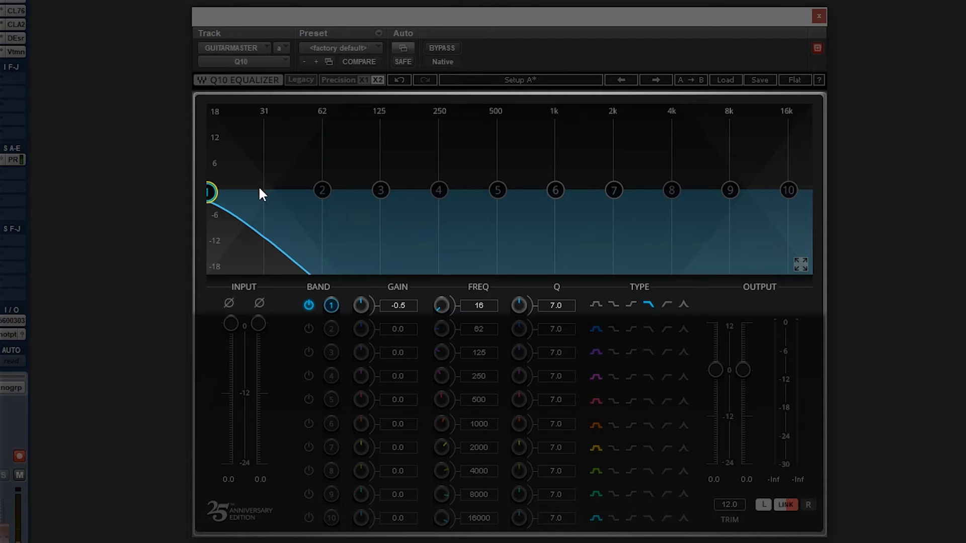
Sweep band 1 upward through the low end, settle at 107 Hz, and change its type to high-pass
{"action": "left_click", "coordinate": [366, 305], "text": "alt"}
{"action": "left_click_drag", "start_coordinate": [212, 192], "coordinate": [352, 187]}
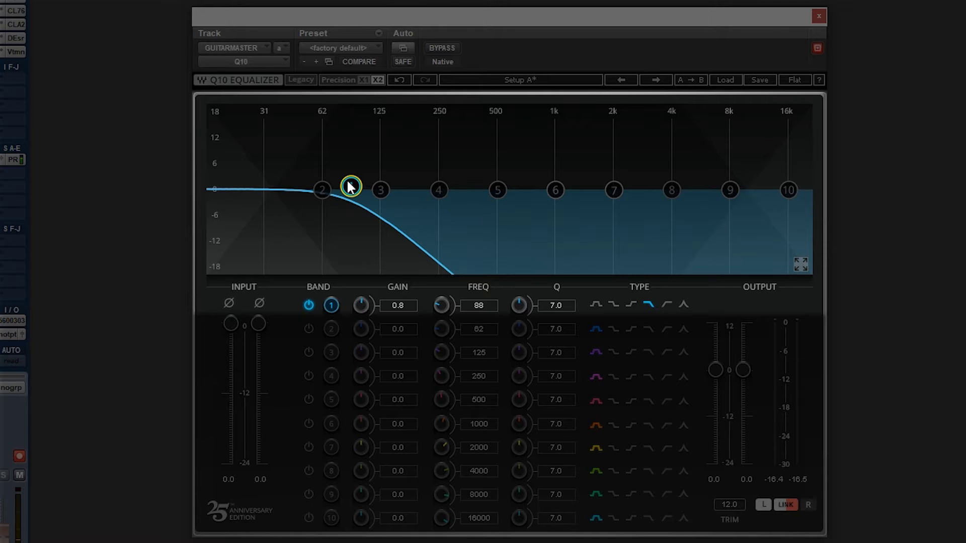
{"action": "left_click_drag", "start_coordinate": [350, 186], "coordinate": [378, 185]}
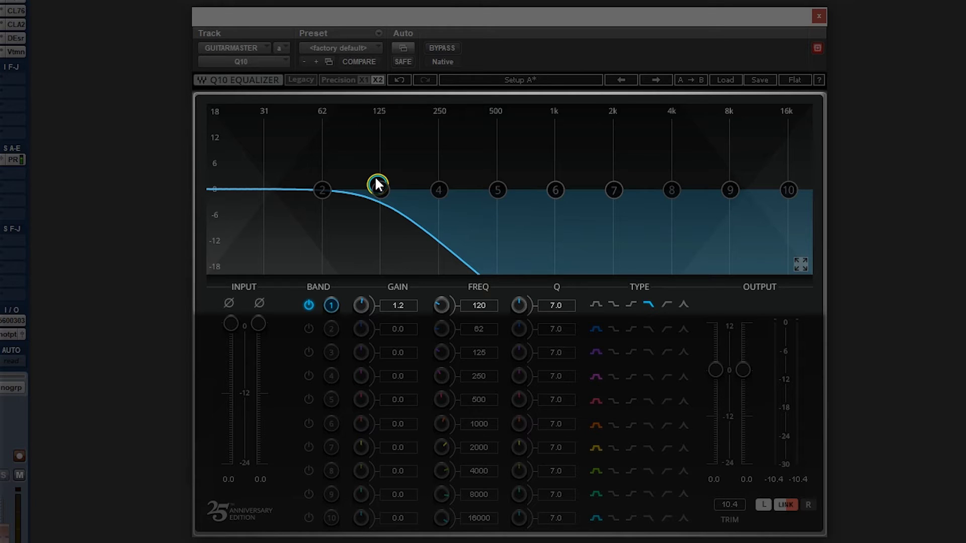
{"action": "left_click_drag", "start_coordinate": [378, 185], "coordinate": [367, 183]}
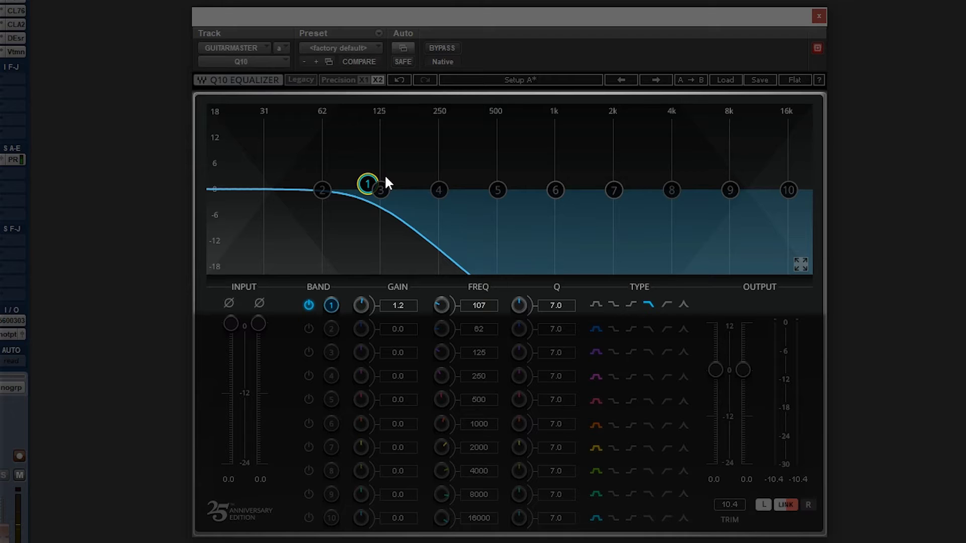
{"action": "left_click", "coordinate": [666, 304]}
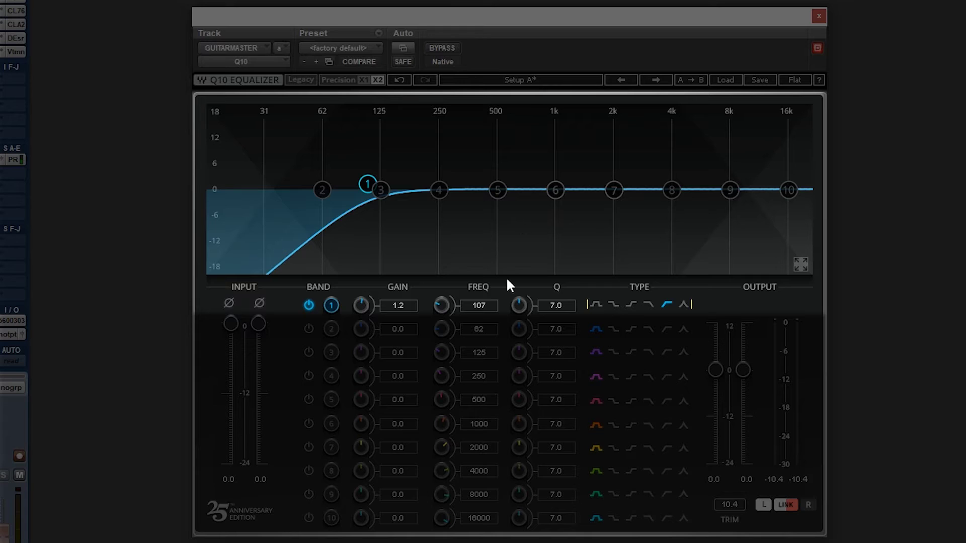
Compare the guitars with and without the high-pass filter by toggling the Q10 effect bypass, leaving the EQ active
{"action": "left_click", "coordinate": [442, 48]}
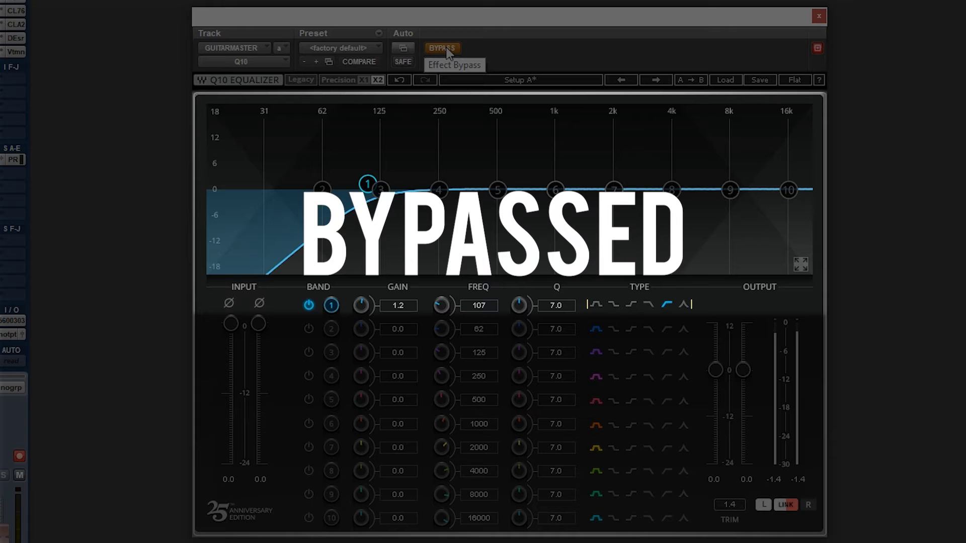
{"action": "left_click", "coordinate": [442, 48]}
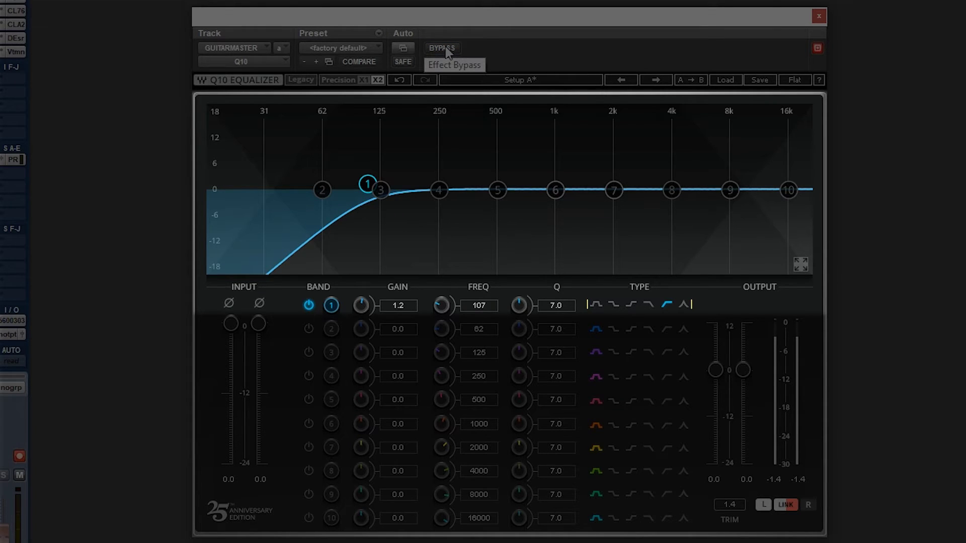
{"action": "left_click", "coordinate": [445, 50]}
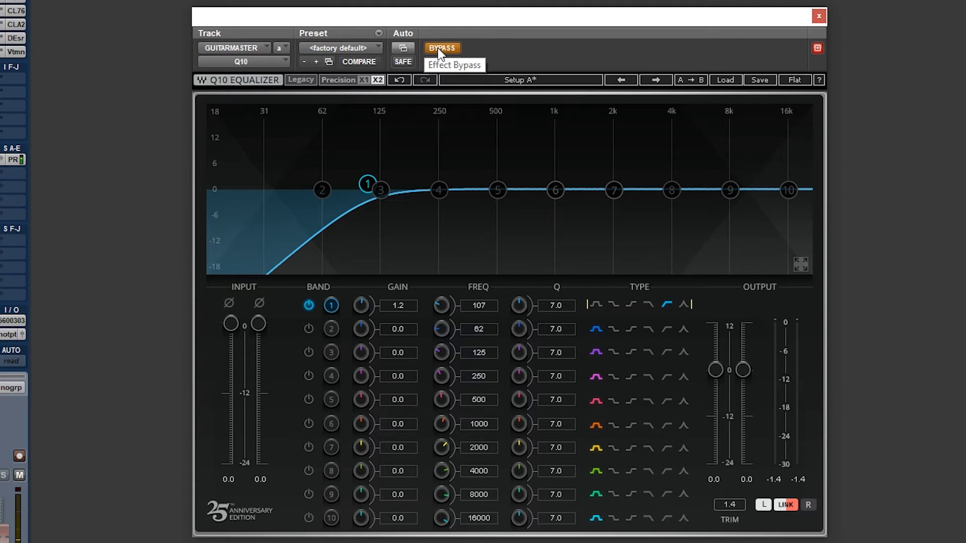
{"action": "left_click", "coordinate": [453, 48]}
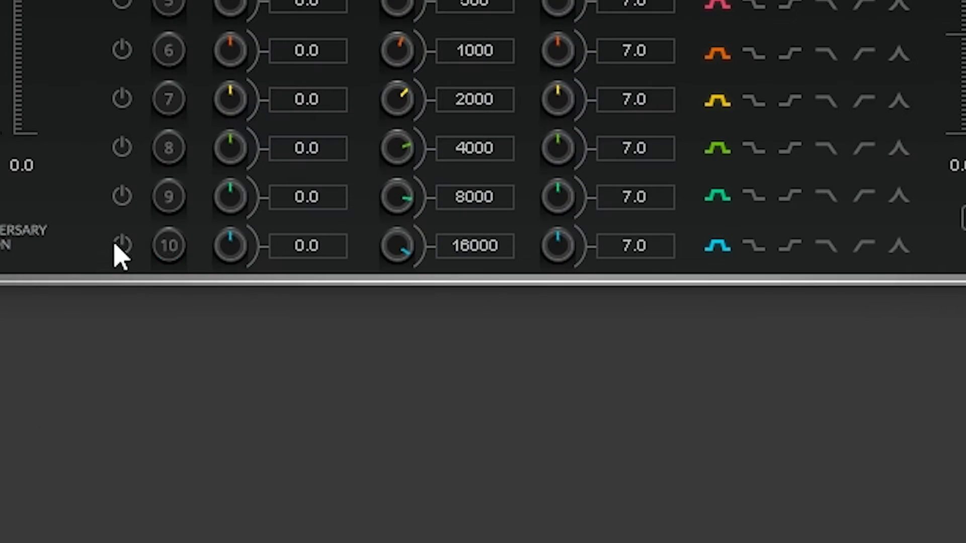
Enable Q10 band 10 as a low-pass filter and set its frequency to 9310 Hz
{"action": "left_click", "coordinate": [308, 518]}
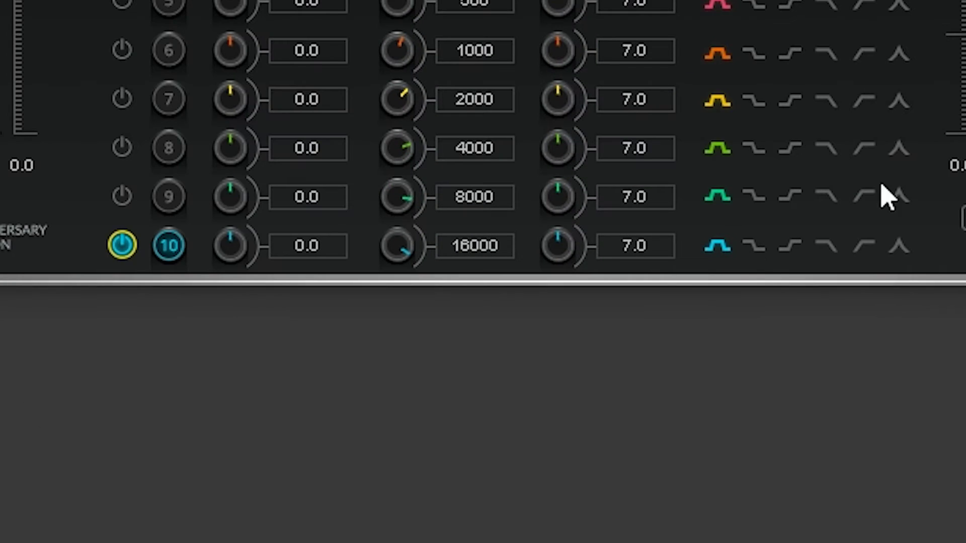
{"action": "left_click", "coordinate": [827, 248]}
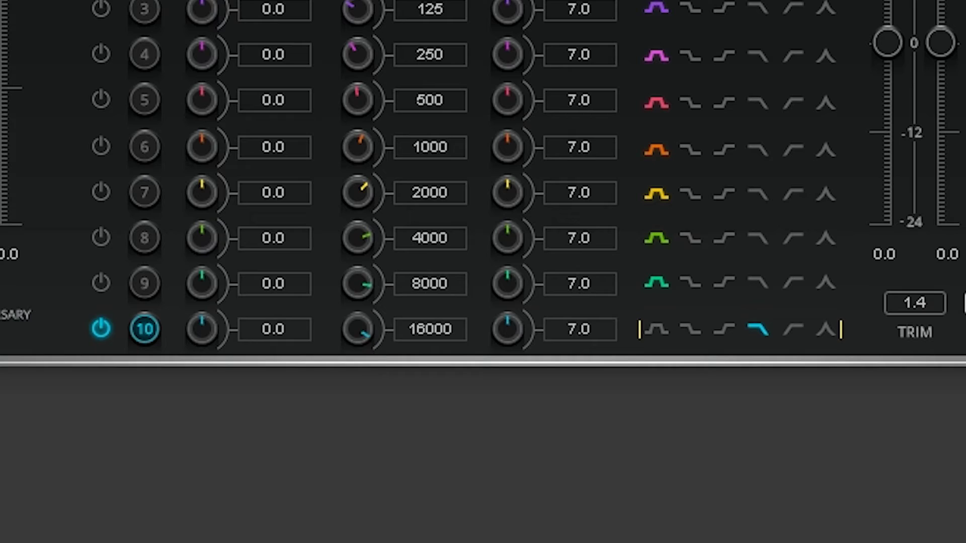
{"action": "left_click_drag", "start_coordinate": [358, 329], "coordinate": [357, 361]}
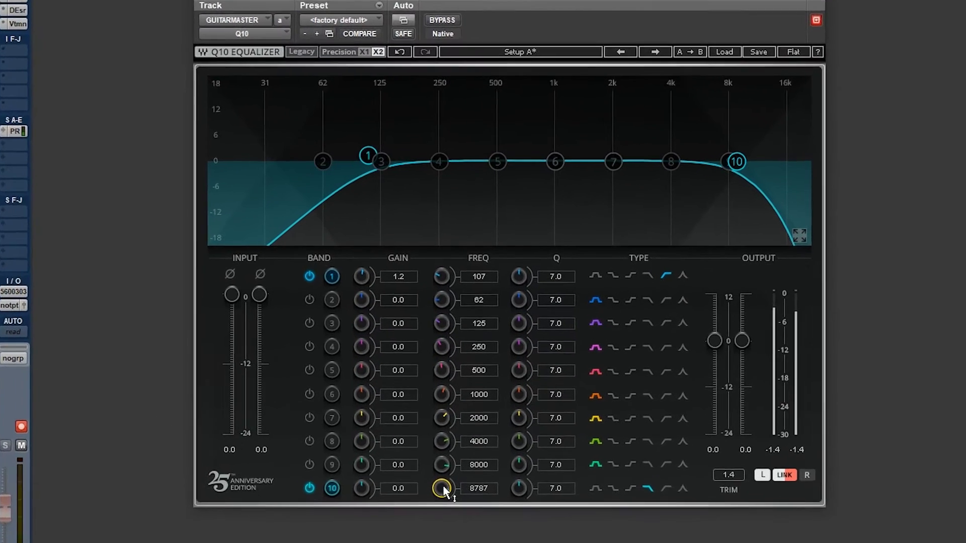
{"action": "left_click_drag", "start_coordinate": [457, 407], "coordinate": [456, 403]}
{"action": "left_click_drag", "start_coordinate": [435, 523], "coordinate": [436, 520]}
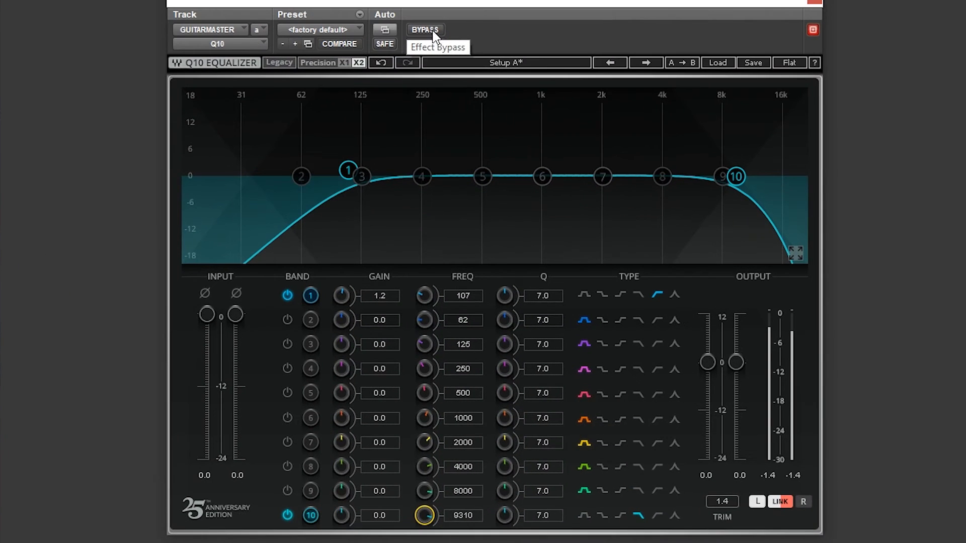
Compare the guitars with and without both filters by toggling the Q10 effect bypass, leaving the EQ active
{"action": "left_click", "coordinate": [425, 30]}
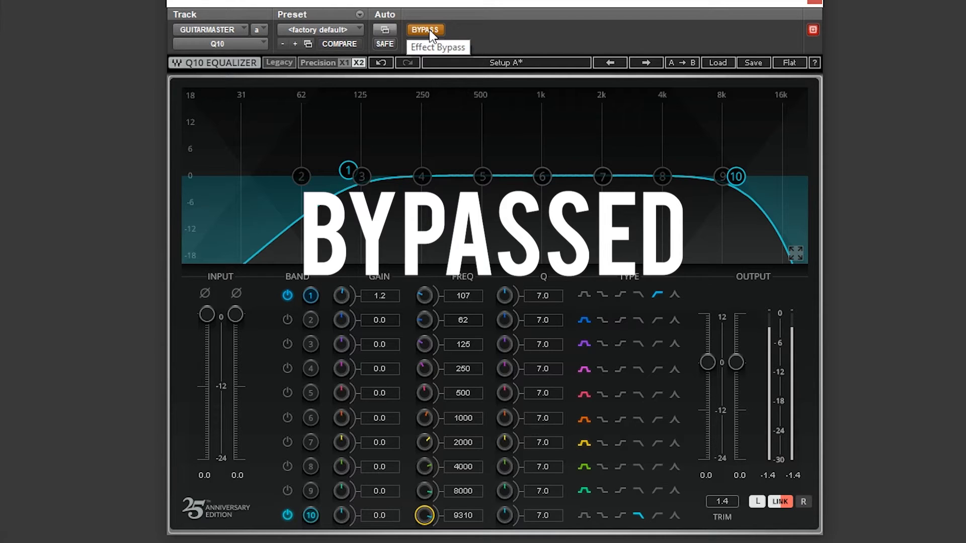
{"action": "left_click", "coordinate": [429, 31]}
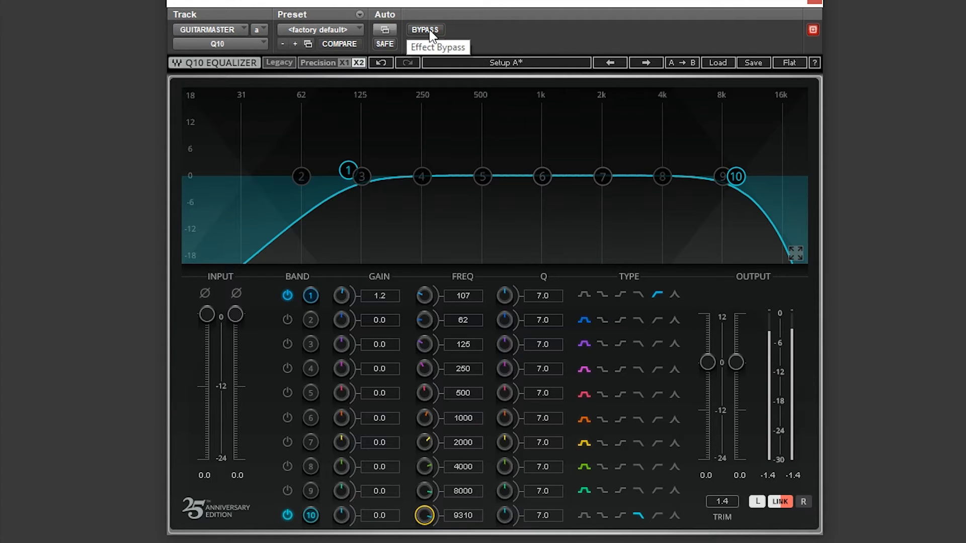
{"action": "left_click", "coordinate": [429, 31]}
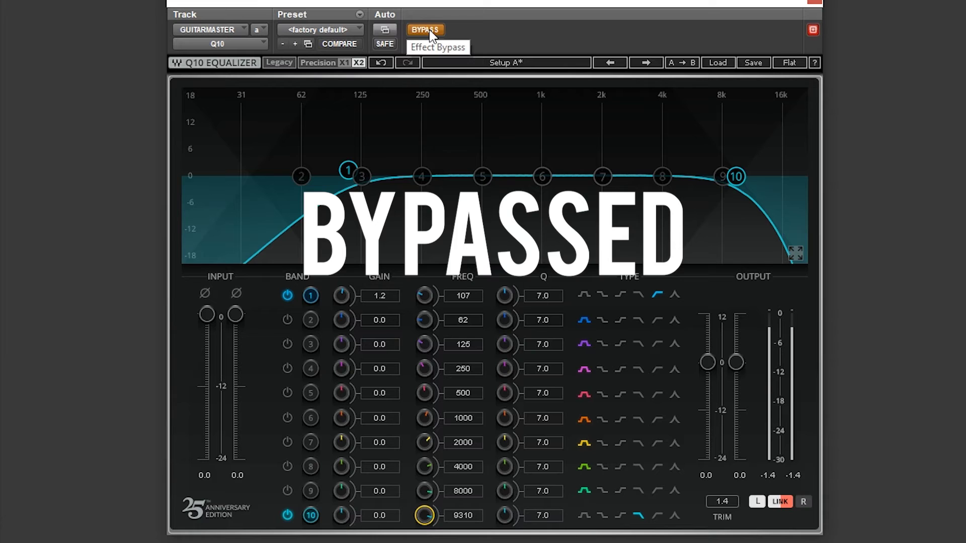
{"action": "left_click", "coordinate": [429, 31]}
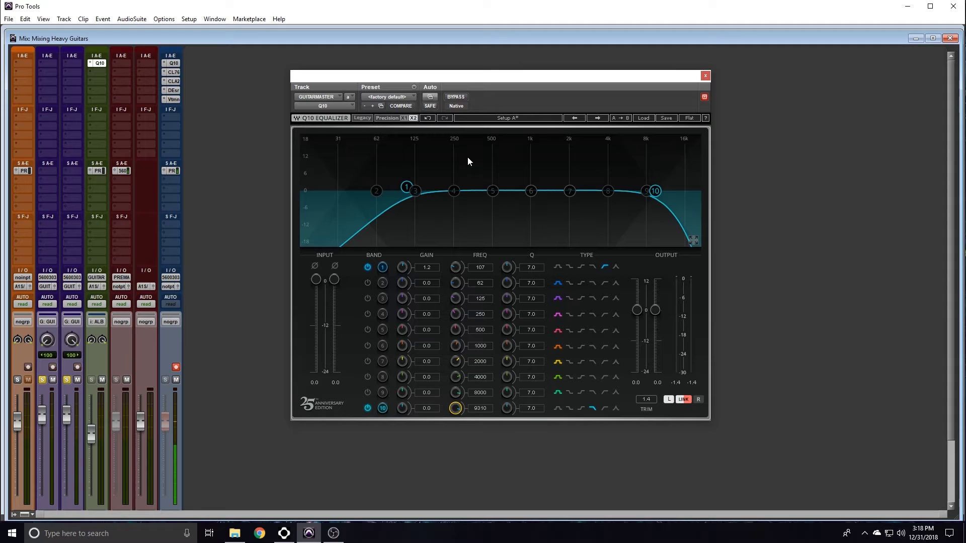
Enable band 2 with a Q of 13.0, boost it to 18.0 dB, and sweep it to 377 Hz
{"action": "double_click", "coordinate": [378, 192]}
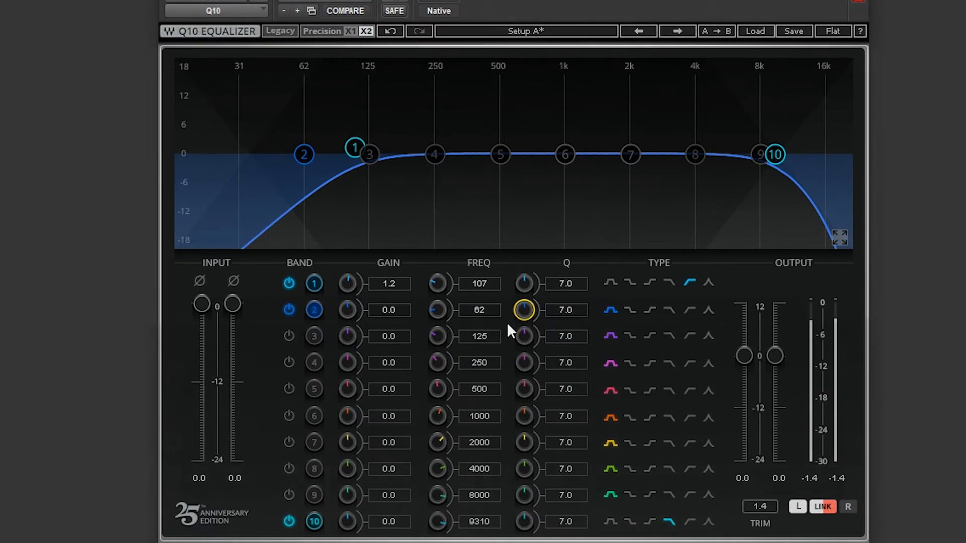
{"action": "left_click_drag", "start_coordinate": [523, 310], "coordinate": [524, 304]}
{"action": "left_click_drag", "start_coordinate": [347, 310], "coordinate": [473, 61]}
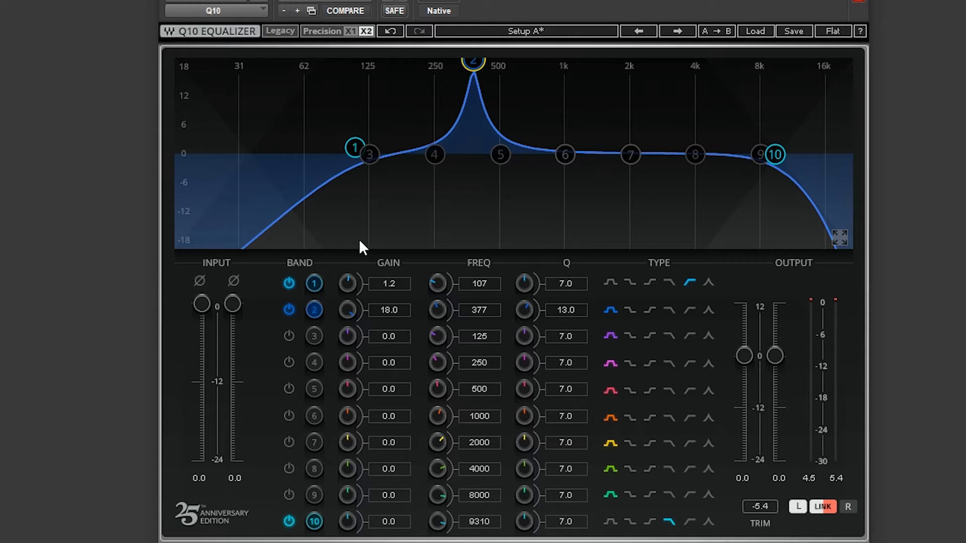
Turn band 2 at 377 Hz into a narrow cut with -2.0 dB gain and a Q of 18.4
{"action": "left_click_drag", "start_coordinate": [348, 307], "coordinate": [348, 355]}
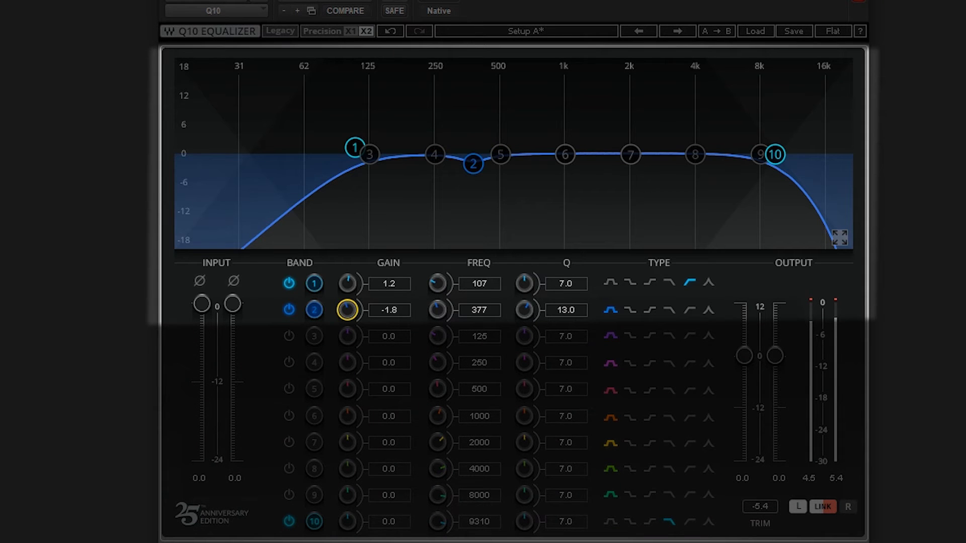
{"action": "left_click_drag", "start_coordinate": [521, 311], "coordinate": [521, 298]}
{"action": "mouse_move", "coordinate": [345, 309]}
{"action": "left_mouse_down"}
{"action": "mouse_move", "coordinate": [345, 272]}
{"action": "mouse_move", "coordinate": [345, 307]}
{"action": "left_mouse_up"}
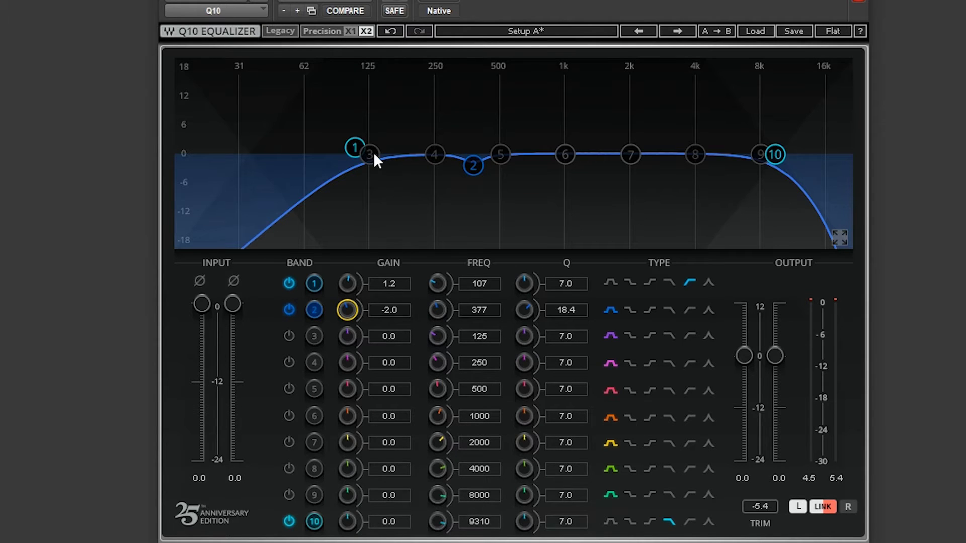
Enable band 3, boost it to 16.2 dB with a Q of 13.6, and sweep it to 2165 Hz
{"action": "left_click_drag", "start_coordinate": [372, 150], "coordinate": [526, 147]}
{"action": "left_click_drag", "start_coordinate": [524, 338], "coordinate": [409, 331]}
{"action": "left_click_drag", "start_coordinate": [351, 337], "coordinate": [447, 315]}
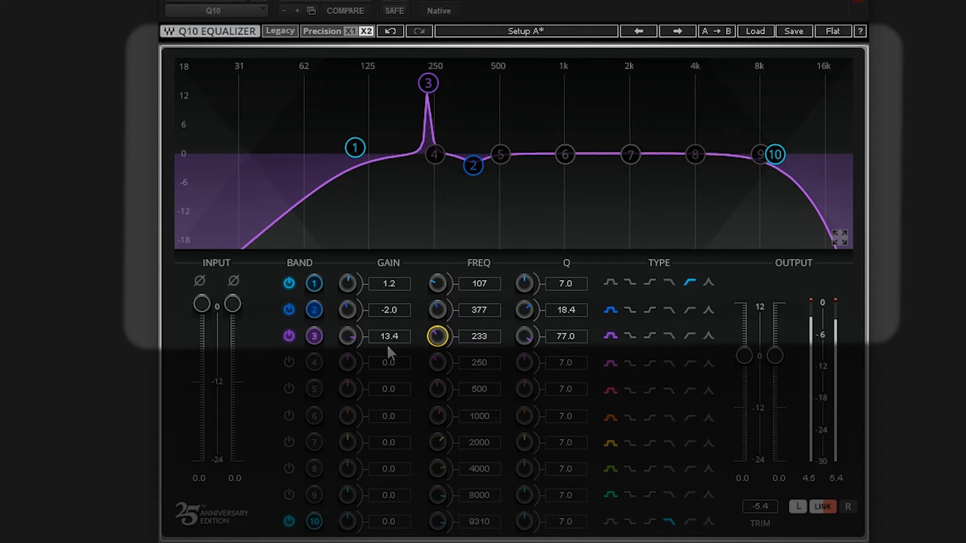
{"action": "left_click_drag", "start_coordinate": [524, 336], "coordinate": [511, 267]}
{"action": "left_click_drag", "start_coordinate": [428, 83], "coordinate": [638, 70]}
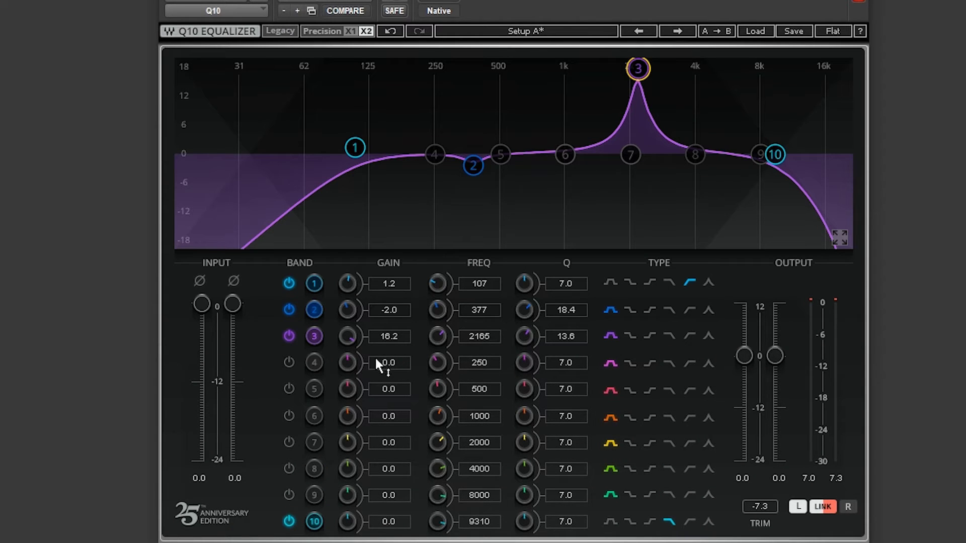
Turn band 3 at 2165 Hz into a narrow cut with -1.9 dB gain and a Q of 18.3
{"action": "left_click_drag", "start_coordinate": [347, 338], "coordinate": [347, 337]}
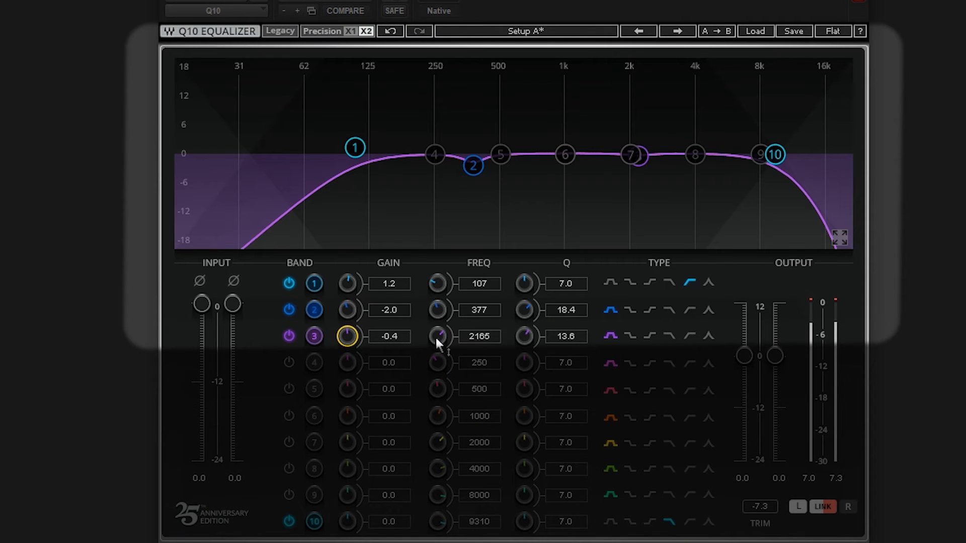
{"action": "left_click_drag", "start_coordinate": [524, 337], "coordinate": [460, 352]}
{"action": "left_click_drag", "start_coordinate": [347, 340], "coordinate": [348, 344]}
{"action": "left_click_drag", "start_coordinate": [523, 342], "coordinate": [524, 346]}
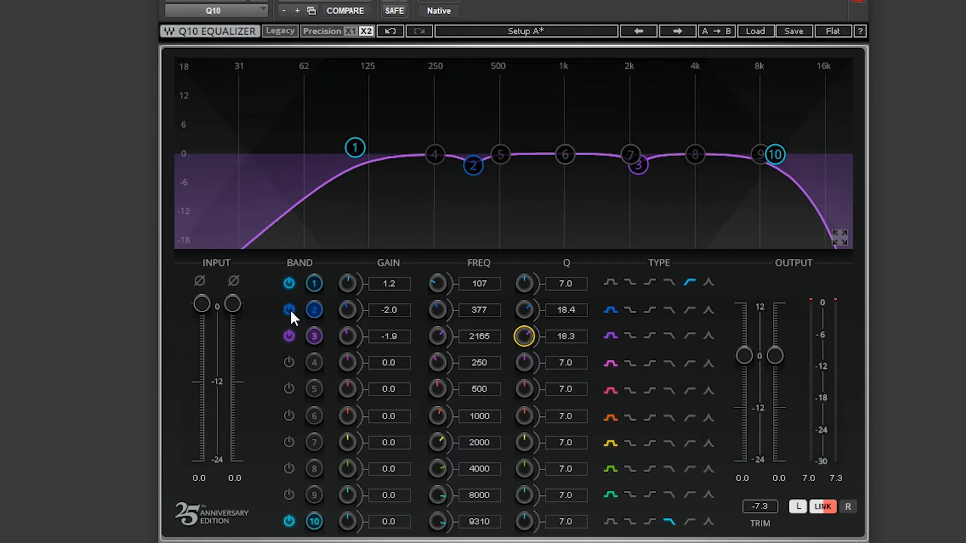
Compare the guitars with and without the two resonance cuts by switching bands 2 and 3 off and on, leaving both active
{"action": "left_click", "coordinate": [287, 310]}
{"action": "left_click", "coordinate": [290, 335]}
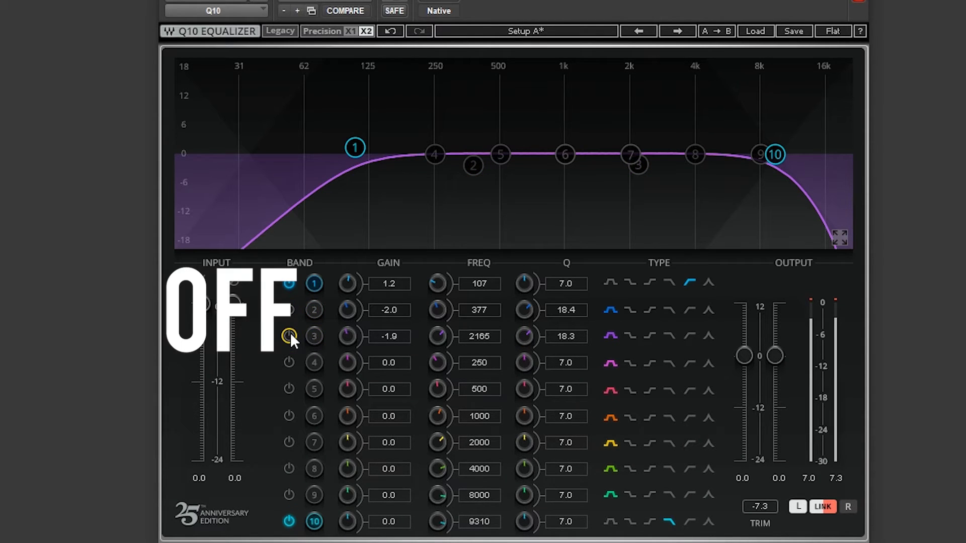
{"action": "left_click", "coordinate": [289, 335]}
{"action": "left_click", "coordinate": [288, 308]}
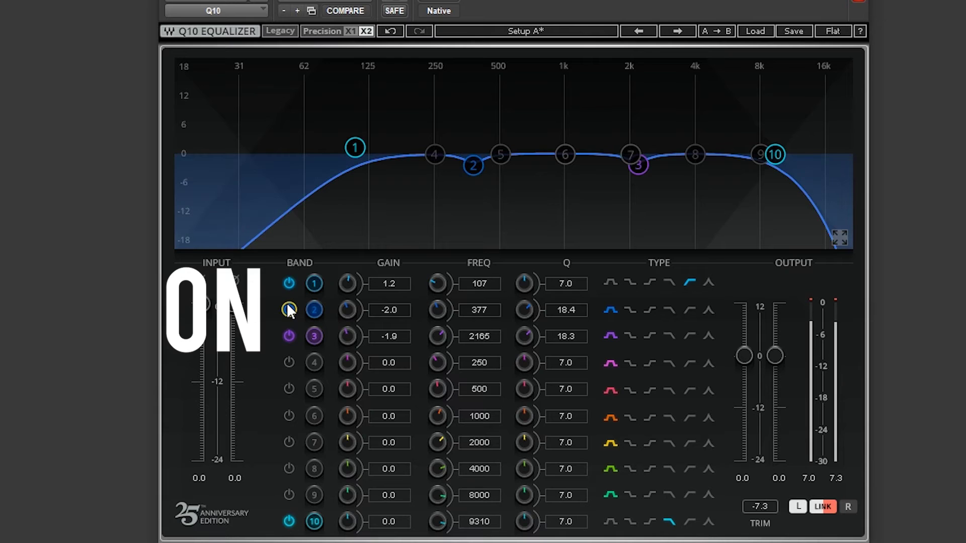
{"action": "left_click", "coordinate": [288, 309]}
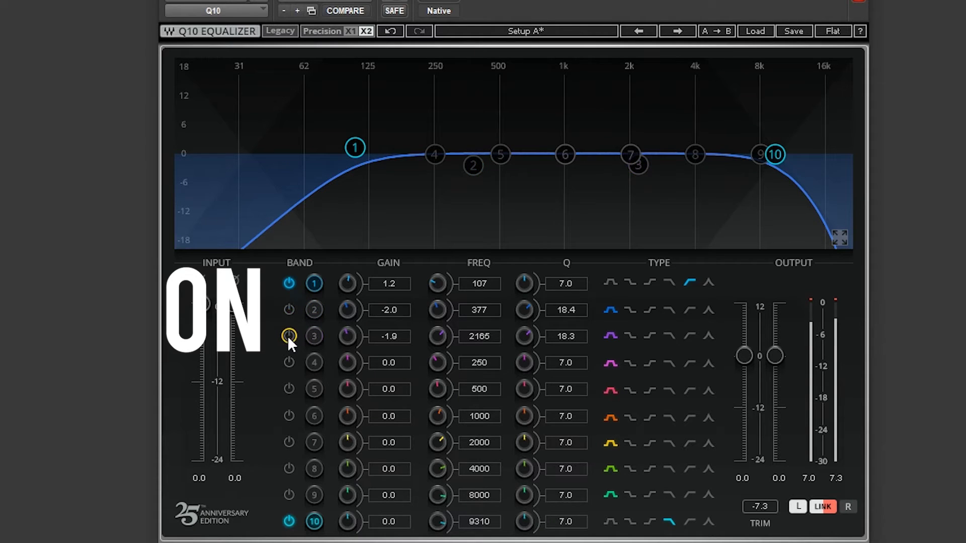
{"action": "left_click", "coordinate": [288, 335]}
{"action": "left_click", "coordinate": [289, 336]}
{"action": "left_click", "coordinate": [289, 309]}
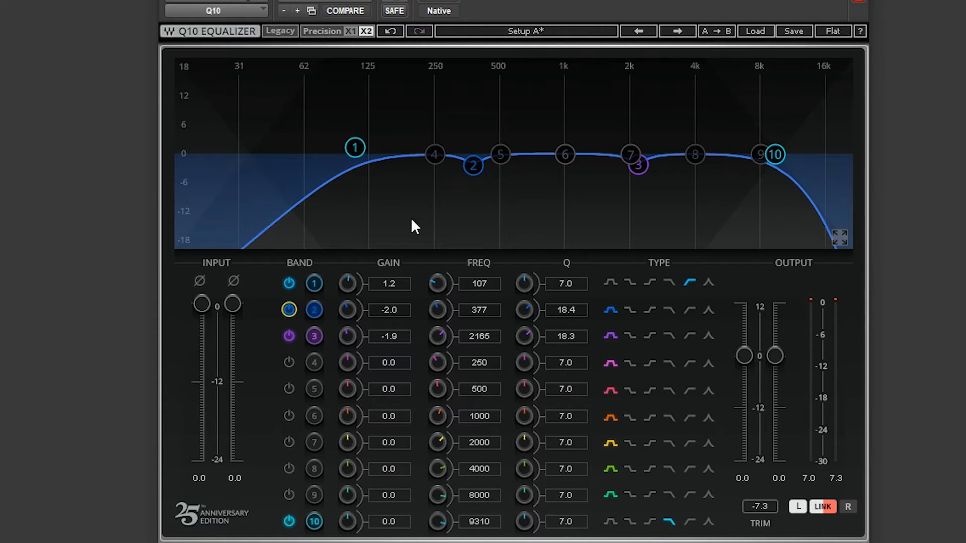
Enable band 4, boost it to 18.0 dB with a Q of 28.5, and sweep it to 4238 Hz
{"action": "left_click", "coordinate": [435, 155]}
{"action": "left_click_drag", "start_coordinate": [434, 155], "coordinate": [589, 150]}
{"action": "left_click_drag", "start_coordinate": [525, 362], "coordinate": [525, 302]}
{"action": "left_click_drag", "start_coordinate": [351, 362], "coordinate": [351, 302]}
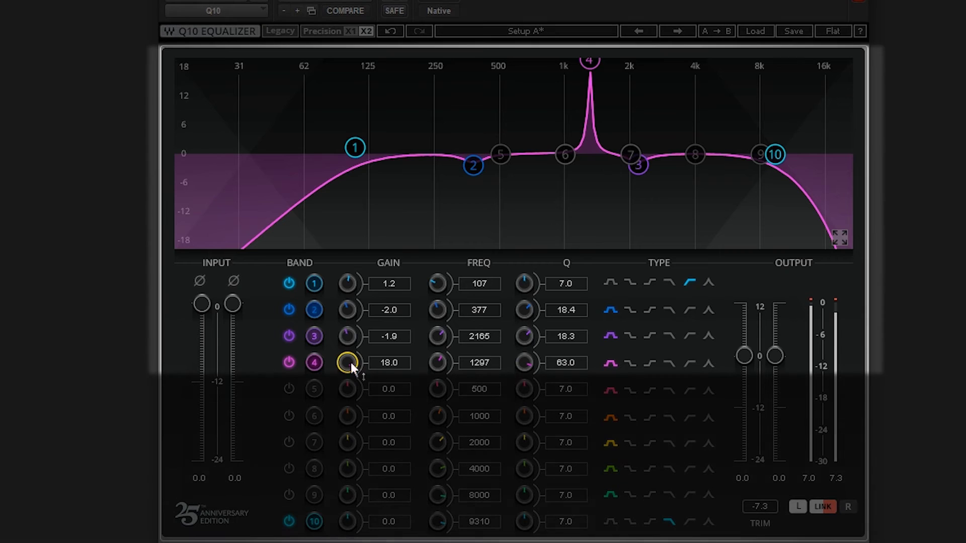
{"action": "left_click", "coordinate": [591, 65]}
{"action": "left_click_drag", "start_coordinate": [590, 63], "coordinate": [656, 63]}
{"action": "left_click_drag", "start_coordinate": [541, 352], "coordinate": [540, 382]}
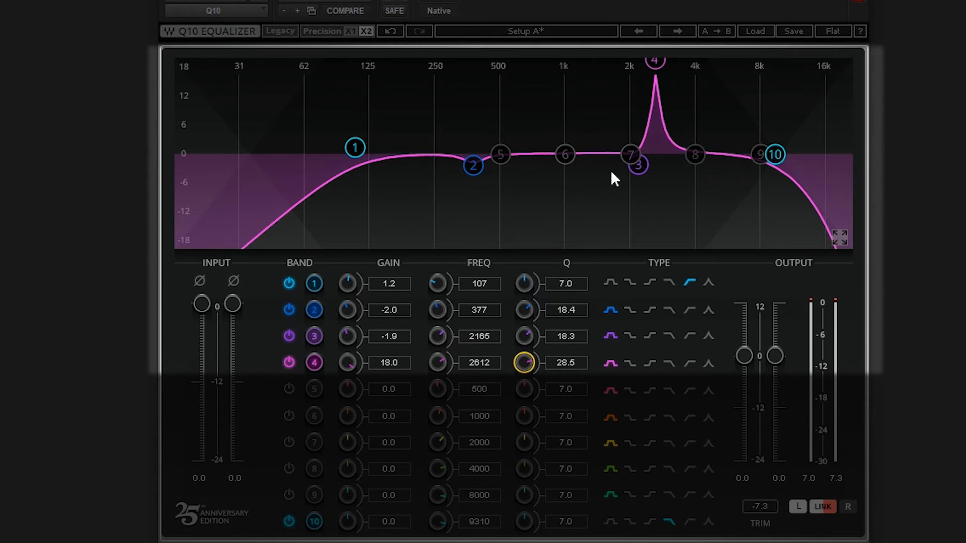
{"action": "left_click_drag", "start_coordinate": [664, 60], "coordinate": [703, 64]}
Turn band 4 into a cut, try an exaggerated depth of -16.5 dB, and settle its gain at -1.7 dB
{"action": "left_click_drag", "start_coordinate": [351, 358], "coordinate": [351, 428]}
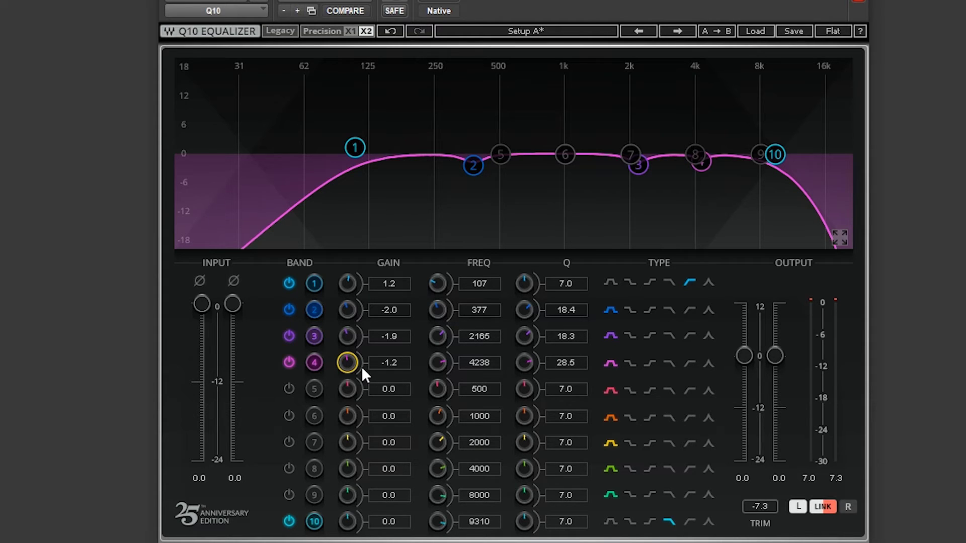
{"action": "left_click_drag", "start_coordinate": [352, 362], "coordinate": [352, 382]}
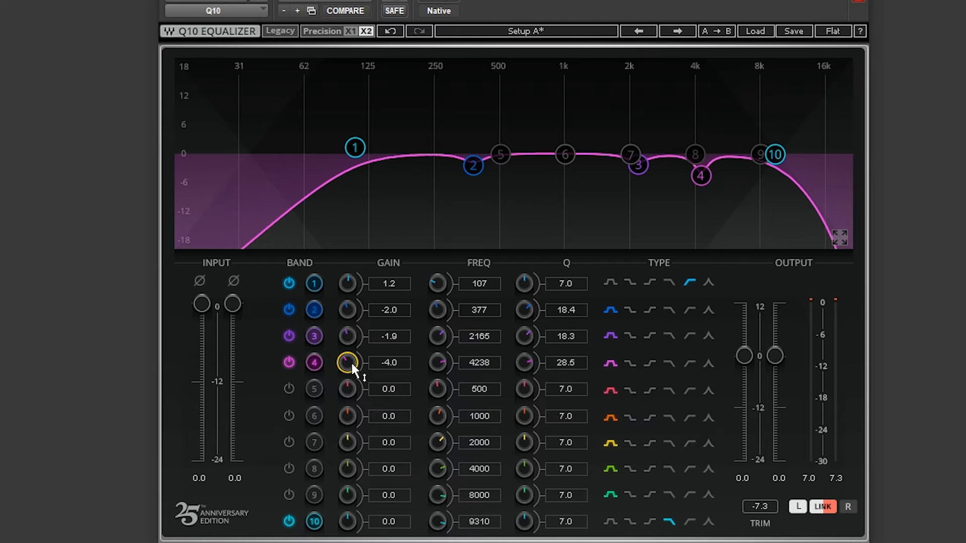
{"action": "left_click_drag", "start_coordinate": [351, 361], "coordinate": [351, 438]}
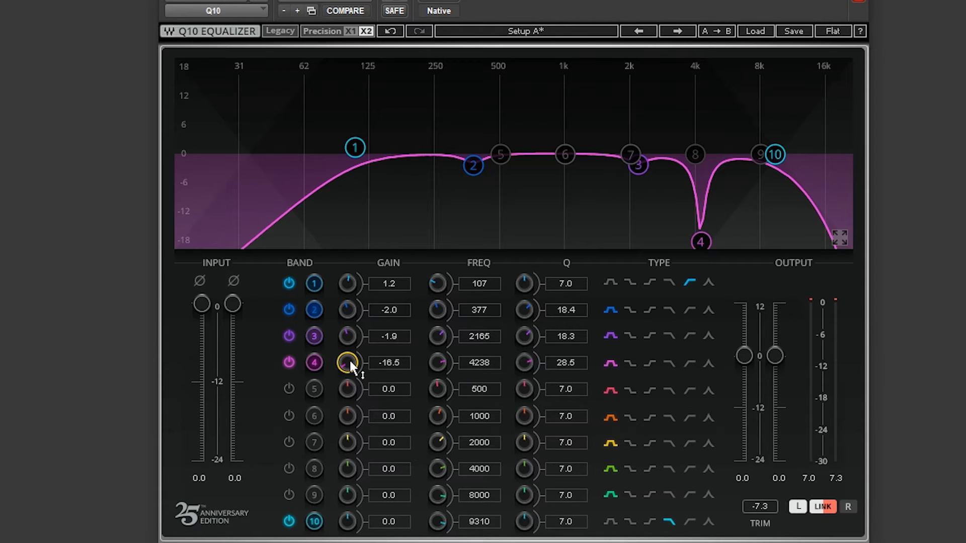
{"action": "left_click_drag", "start_coordinate": [351, 367], "coordinate": [351, 279]}
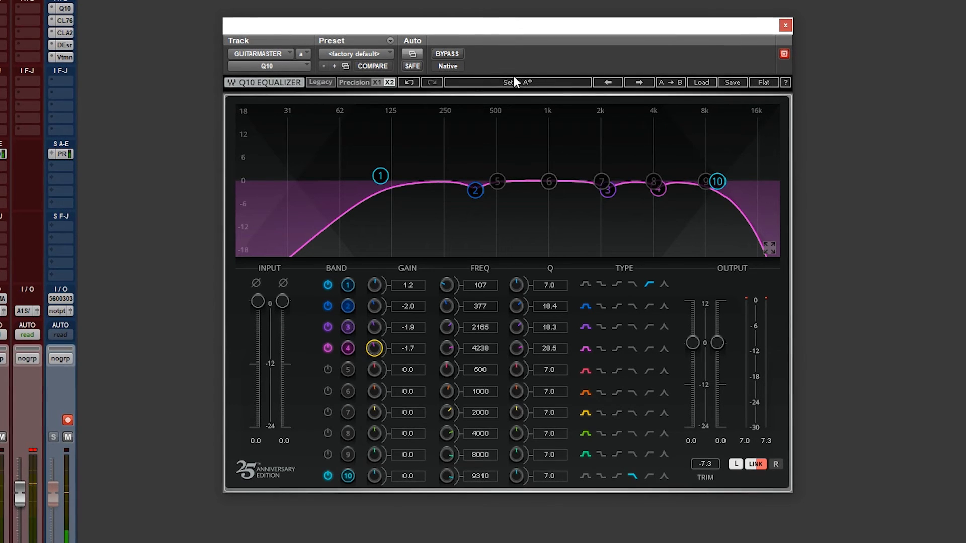
Compare the guitars with and without the complete Q10 EQ by toggling its effect bypass, leave it active, and close the plug-in window
{"action": "left_click_drag", "start_coordinate": [464, 29], "coordinate": [471, 26]}
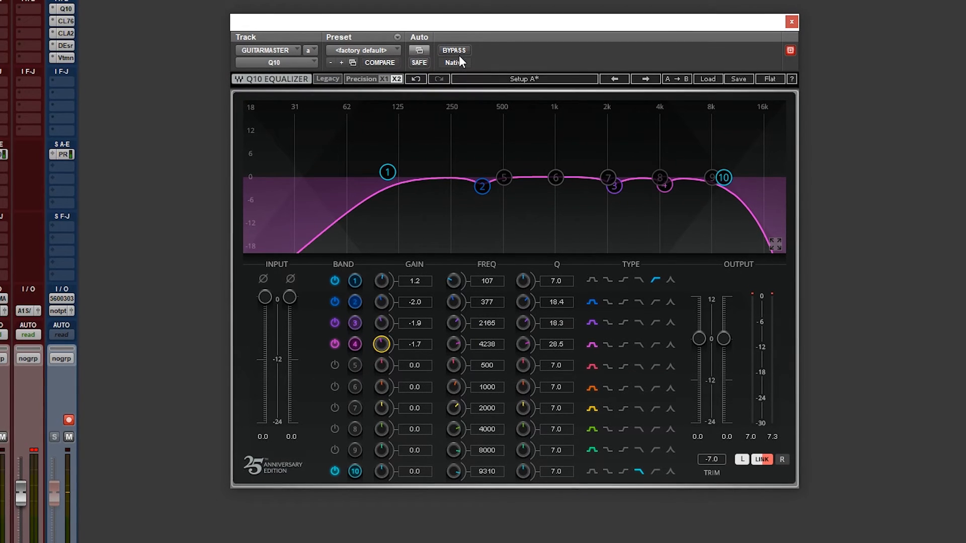
{"action": "left_click", "coordinate": [457, 51]}
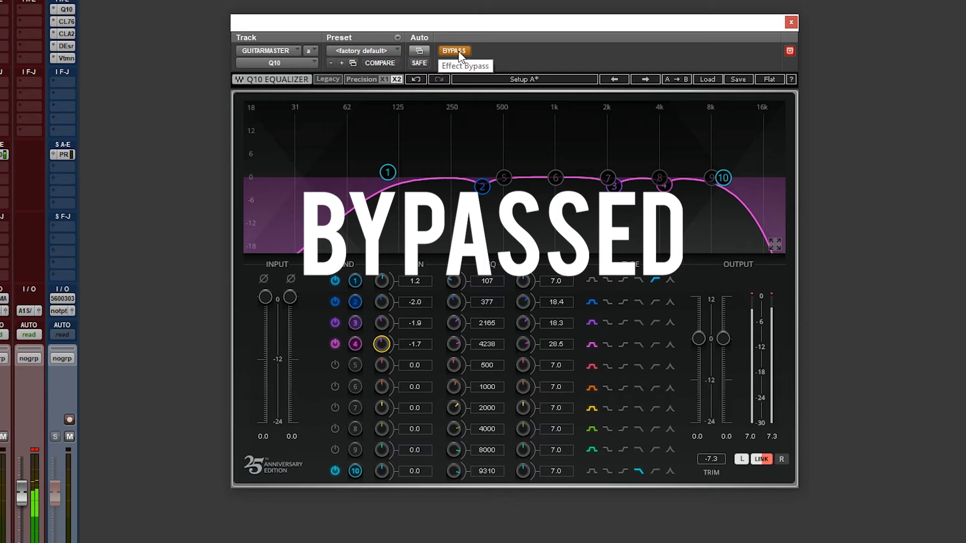
{"action": "left_click", "coordinate": [454, 51]}
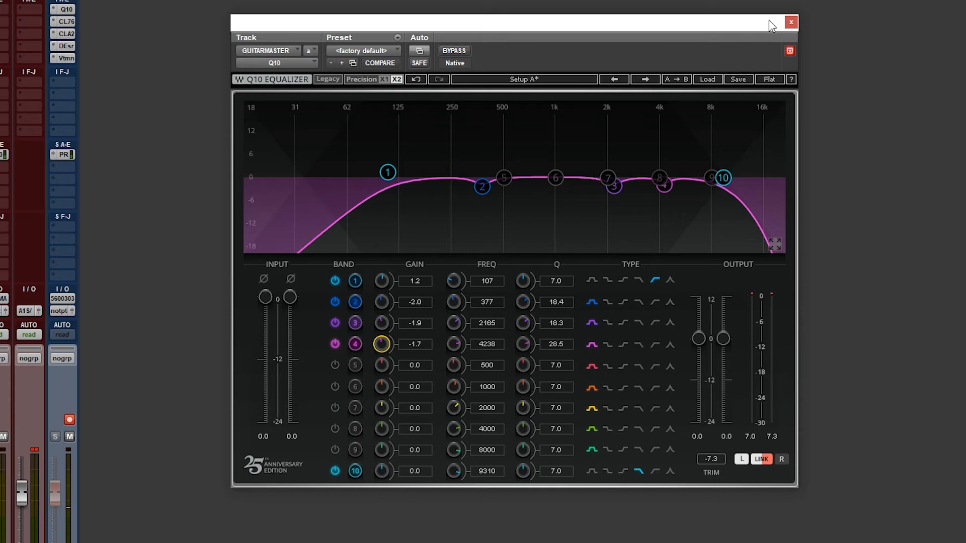
{"action": "left_click", "coordinate": [790, 22]}
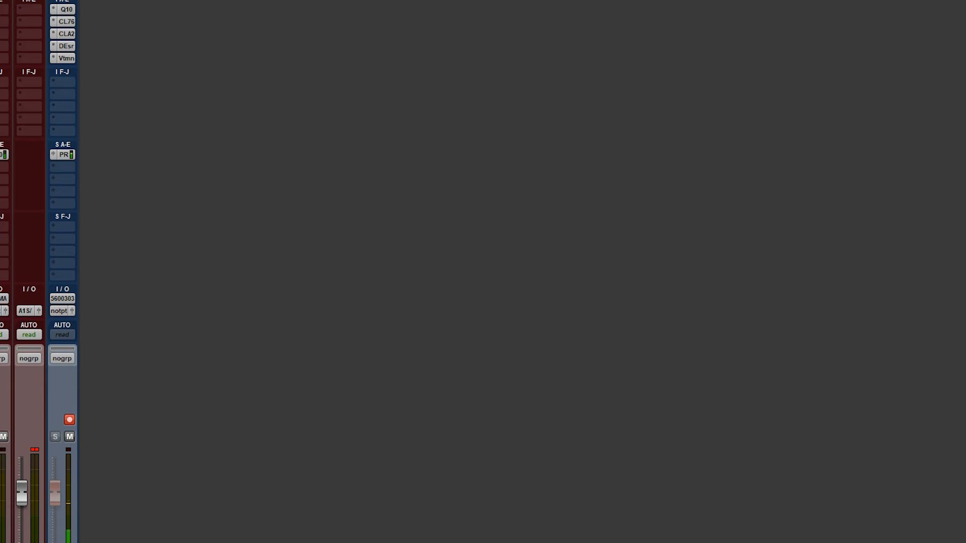
Insert the stereo C4 multiband compressor on the guitar master track, directly after the Q10
{"action": "left_click", "coordinate": [100, 75]}
{"action": "mouse_move", "coordinate": [229, 80]}
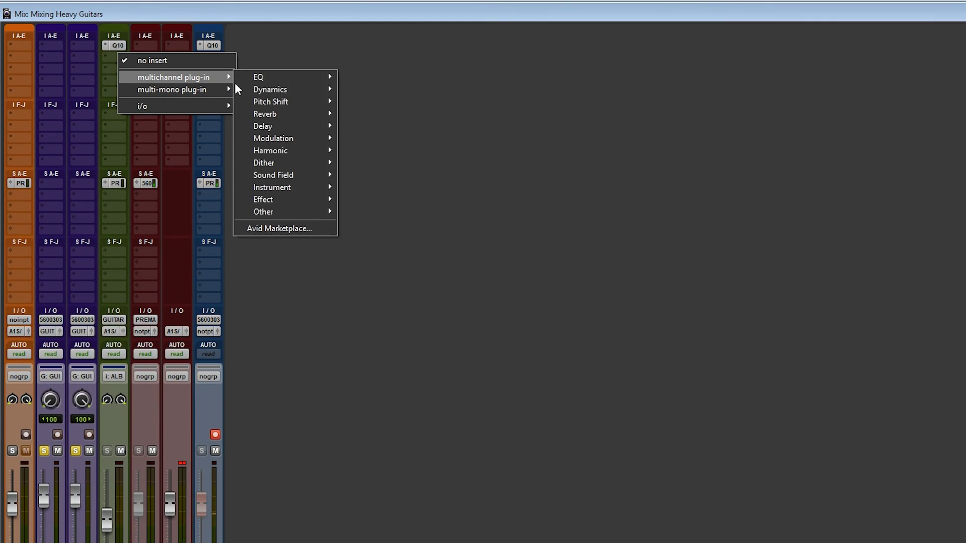
{"action": "mouse_move", "coordinate": [300, 92]}
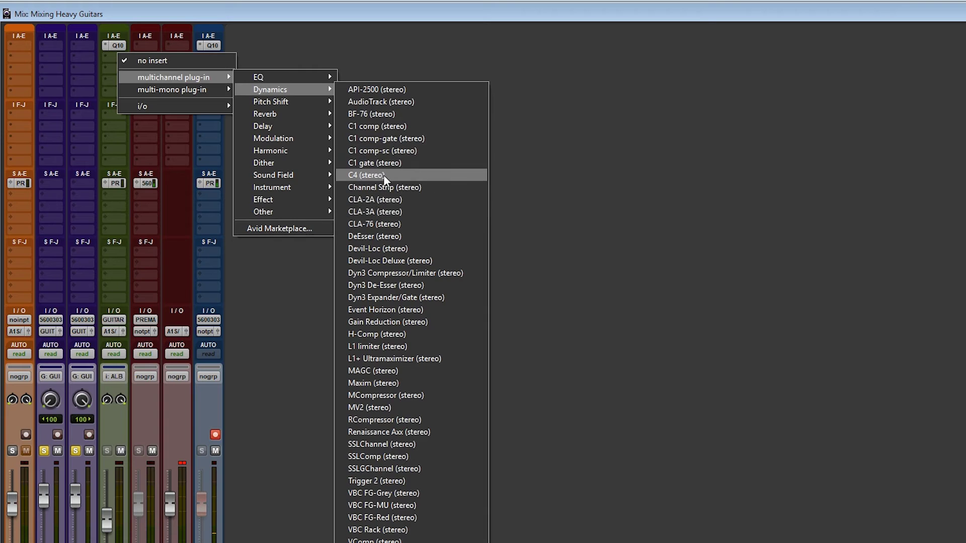
{"action": "left_click", "coordinate": [382, 174]}
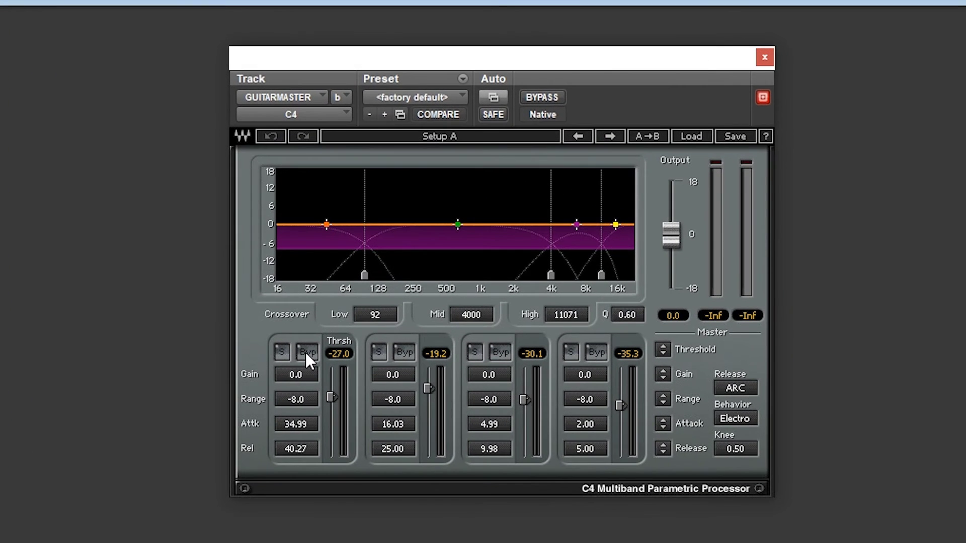
Bypass C4 bands 1, 3 and 4, and set the low crossover to 65 Hz and the mid crossover to 223 Hz
{"action": "left_click", "coordinate": [308, 352]}
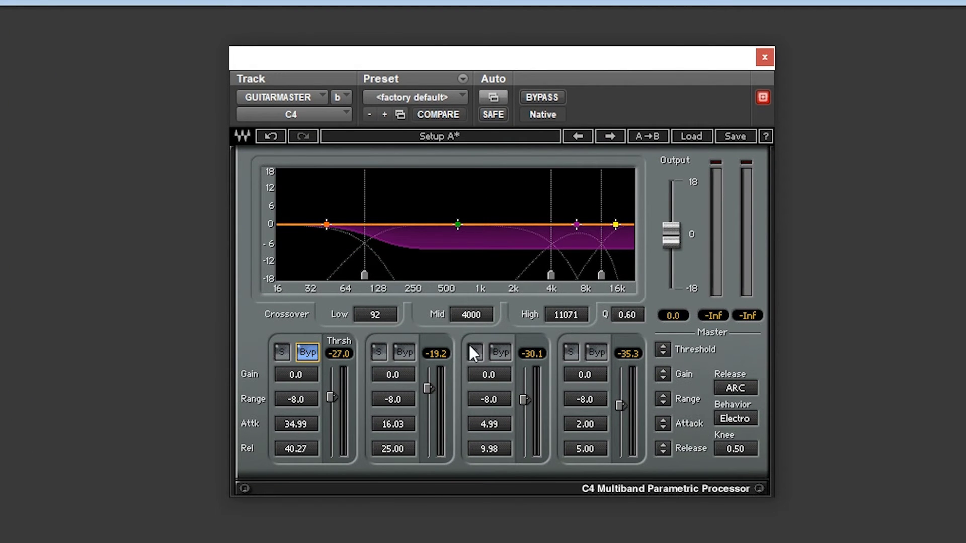
{"action": "left_click", "coordinate": [501, 354]}
{"action": "left_click", "coordinate": [602, 351]}
{"action": "left_click_drag", "start_coordinate": [550, 275], "coordinate": [346, 277]}
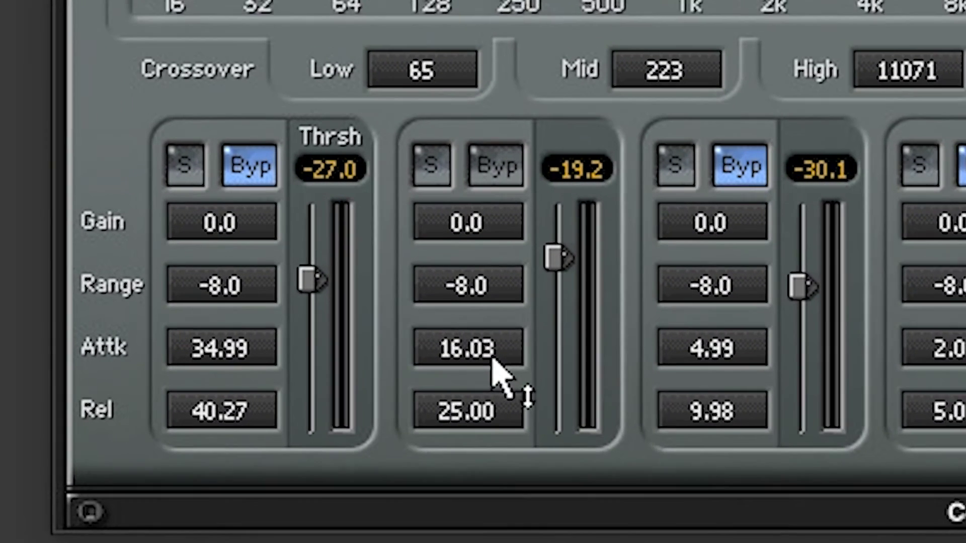
Set the attack of C4 band 2 to 15.70 and lower its threshold to -21.2
{"action": "left_click_drag", "start_coordinate": [404, 427], "coordinate": [404, 433]}
{"action": "mouse_move", "coordinate": [475, 341]}
{"action": "left_mouse_down"}
{"action": "mouse_move", "coordinate": [475, 372]}
{"action": "mouse_move", "coordinate": [475, 335]}
{"action": "left_mouse_up"}
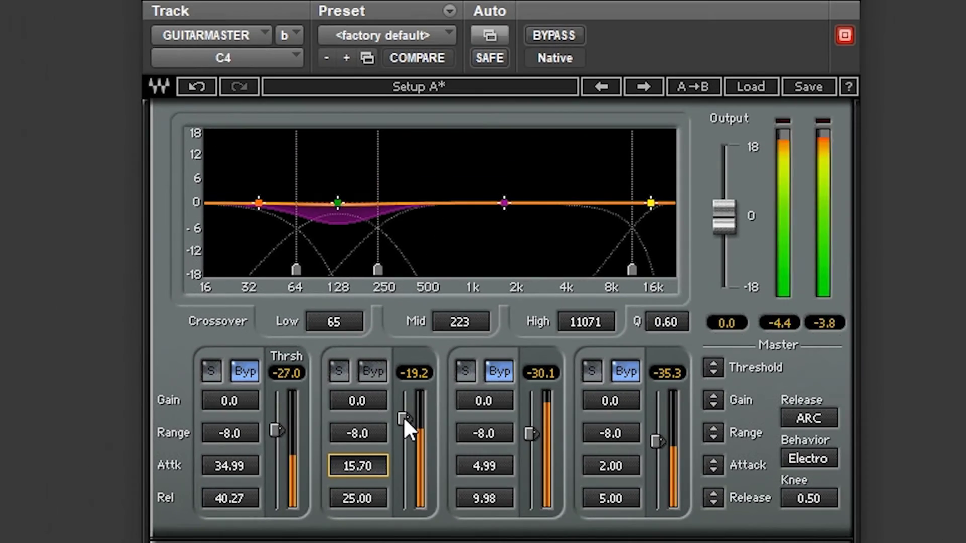
{"action": "left_click_drag", "start_coordinate": [556, 234], "coordinate": [557, 239]}
{"action": "left_click_drag", "start_coordinate": [403, 418], "coordinate": [404, 420]}
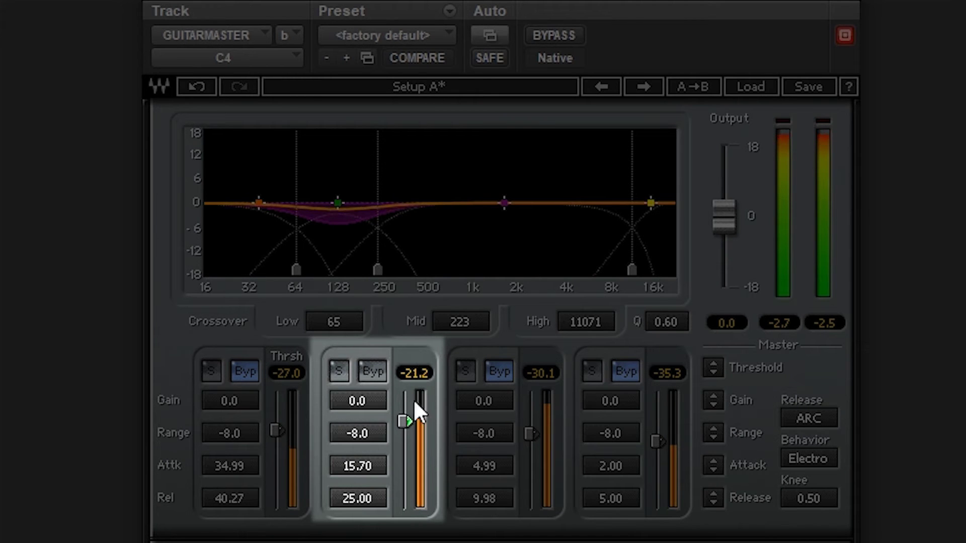
Check band 2 bypassed and active, then refine the mid crossover to 237 Hz and the band's threshold to -19.5
{"action": "left_click", "coordinate": [382, 371]}
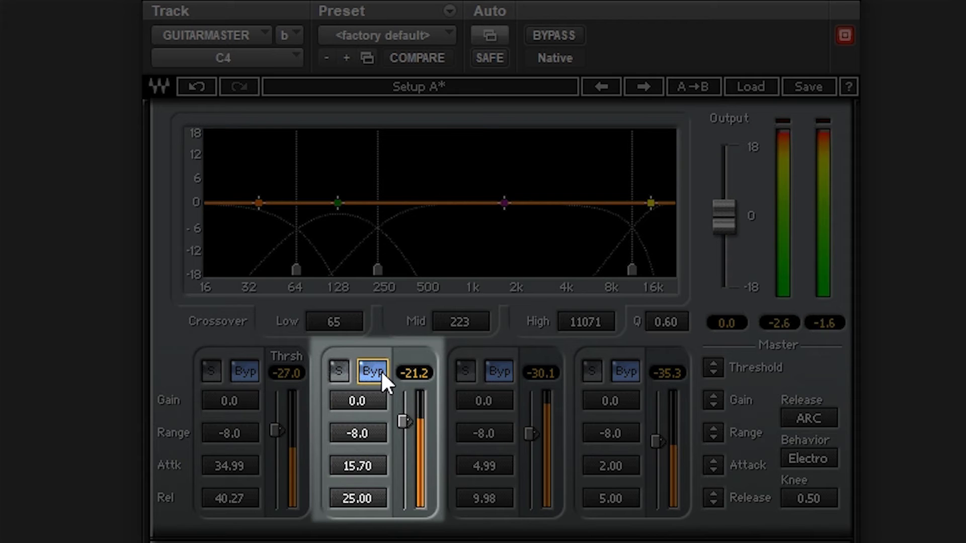
{"action": "left_click", "coordinate": [382, 370]}
{"action": "left_click_drag", "start_coordinate": [409, 420], "coordinate": [408, 423]}
{"action": "left_click_drag", "start_coordinate": [378, 270], "coordinate": [381, 270]}
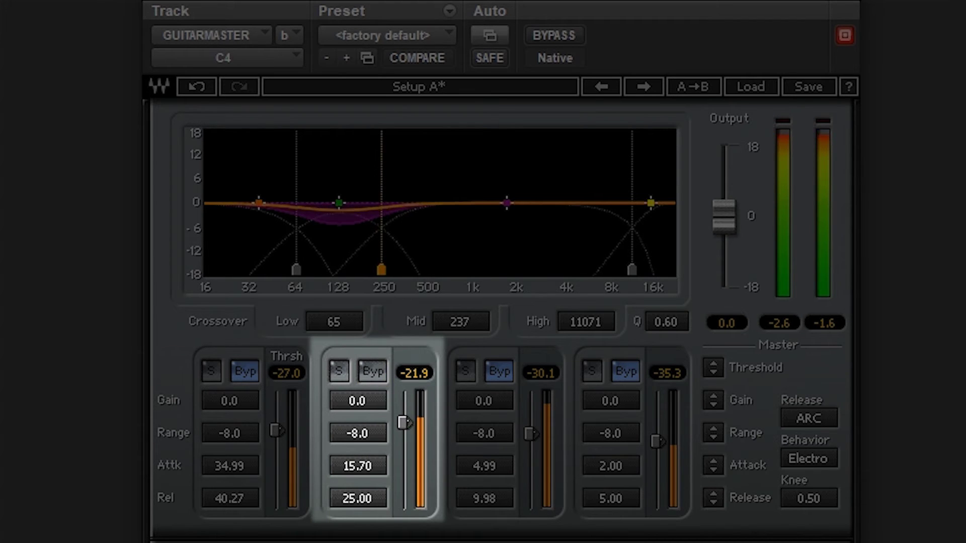
{"action": "left_click_drag", "start_coordinate": [407, 418], "coordinate": [405, 419]}
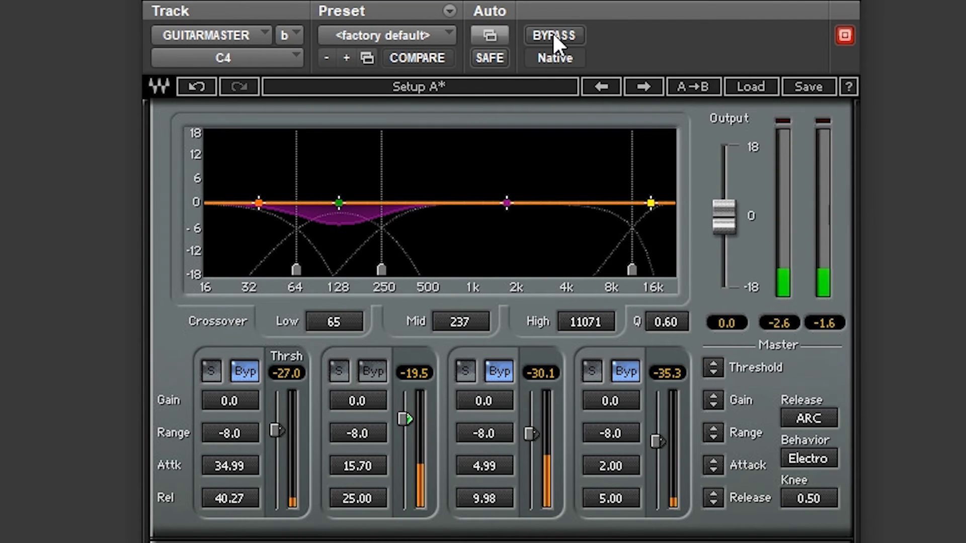
Compare the guitars with and without the C4 by toggling its effect bypass, leaving the compressor active
{"action": "left_click", "coordinate": [552, 35]}
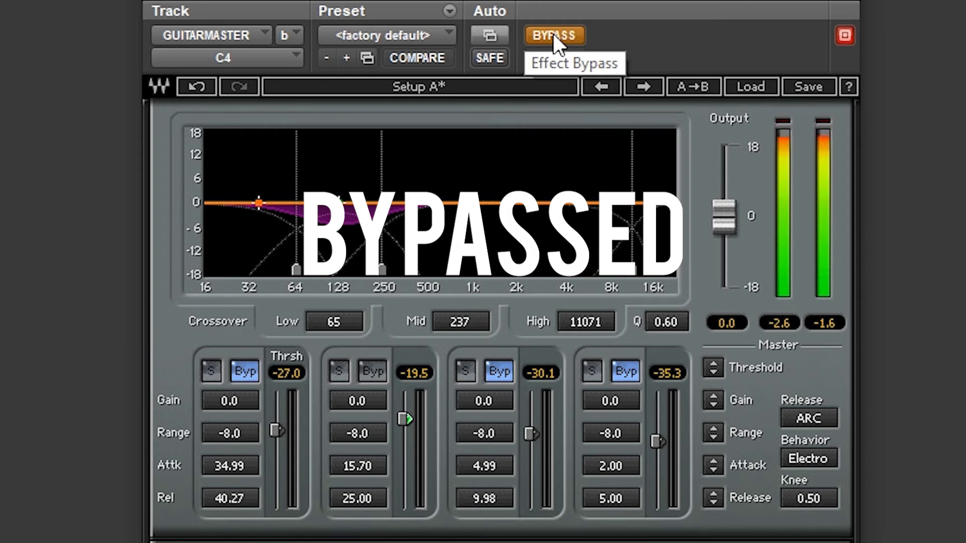
{"action": "left_click", "coordinate": [553, 33]}
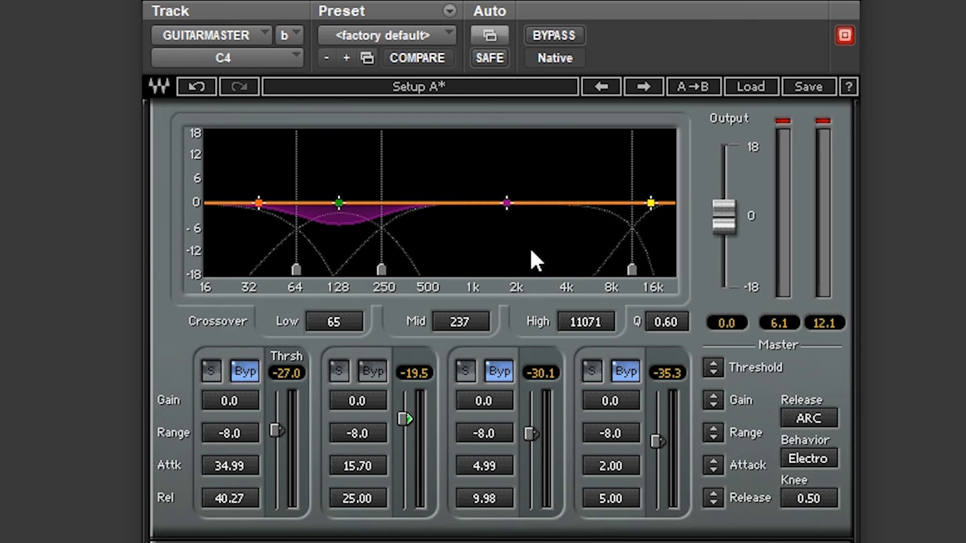
Solo band 2 to adjust its range by ear, setting the crossovers to 74 Hz and 241 Hz, and unsolo it
{"action": "left_click", "coordinate": [338, 372]}
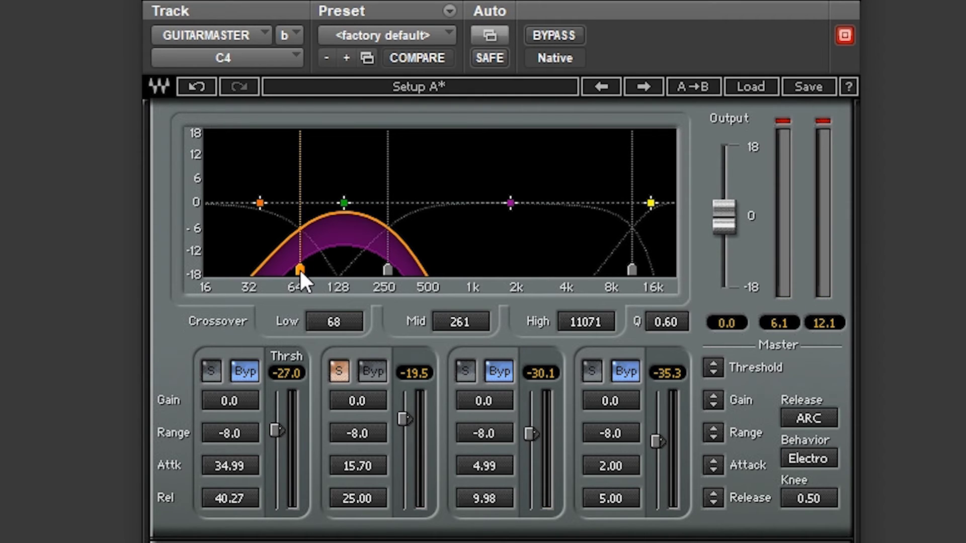
{"action": "mouse_move", "coordinate": [297, 268]}
{"action": "left_mouse_down"}
{"action": "mouse_move", "coordinate": [395, 271]}
{"action": "mouse_move", "coordinate": [305, 271]}
{"action": "left_mouse_up"}
{"action": "left_click", "coordinate": [342, 376]}
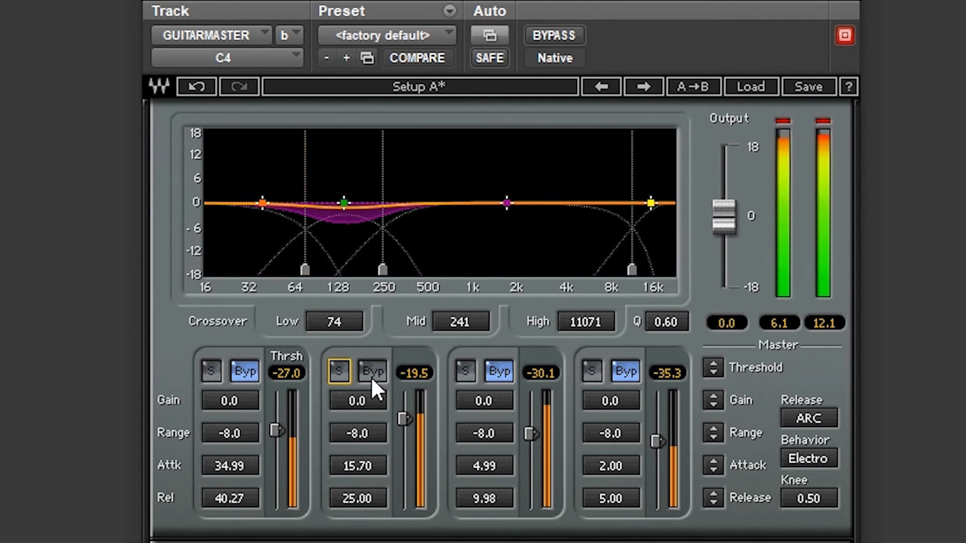
Compare the palm-mute low end with band 2 bypassed and active, leave the band active, and stop playback
{"action": "left_click", "coordinate": [377, 374]}
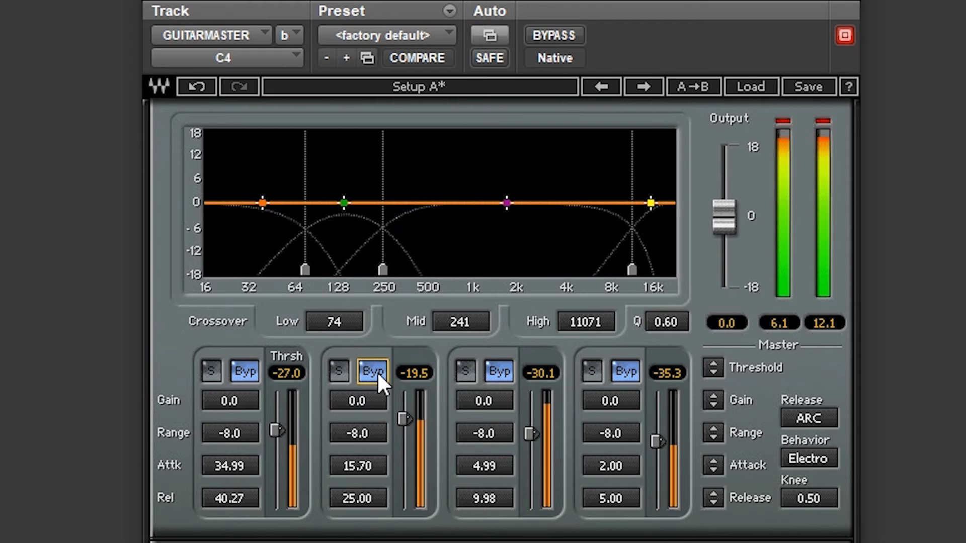
{"action": "left_click", "coordinate": [377, 375]}
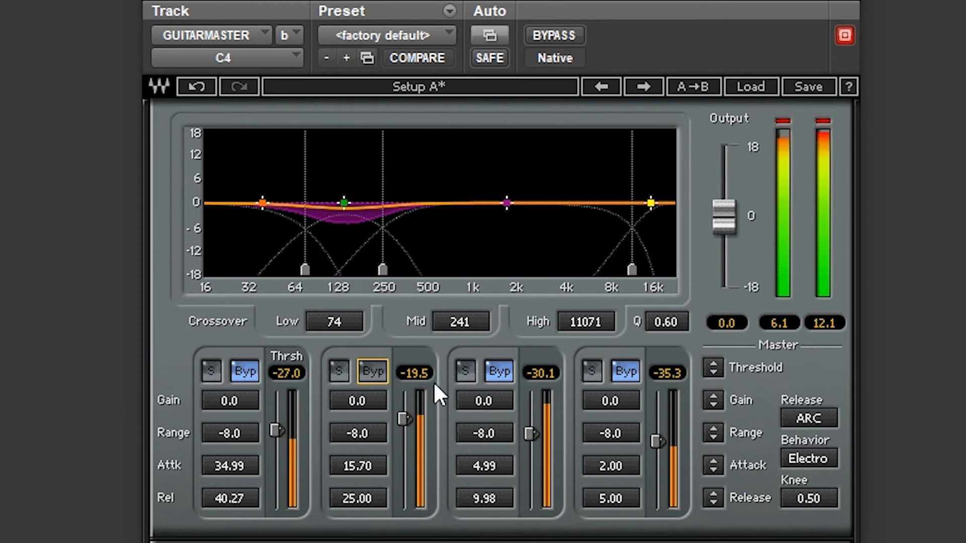
{"action": "key", "text": "space"}
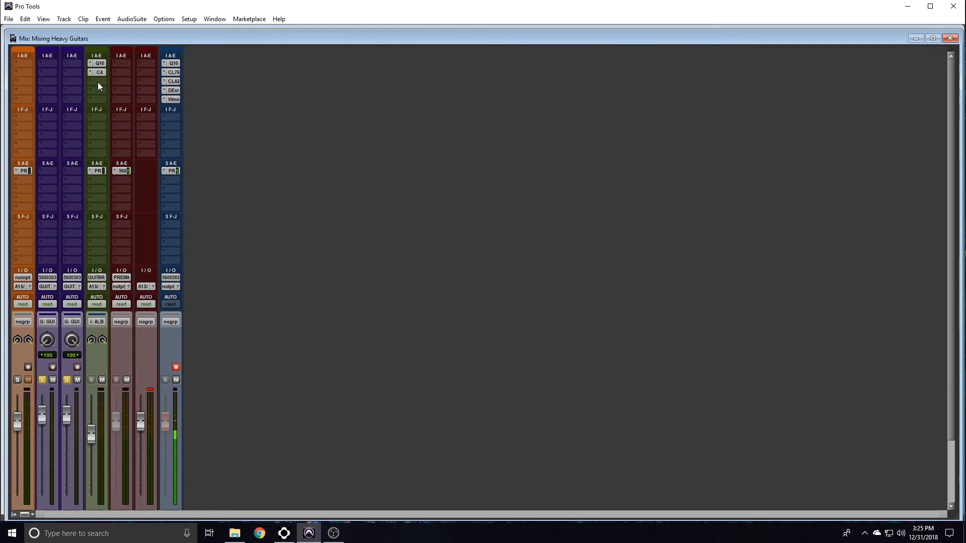
Insert the stereo Renaissance Axx compressor on the guitar master track, directly after the C4
{"action": "left_click", "coordinate": [98, 82]}
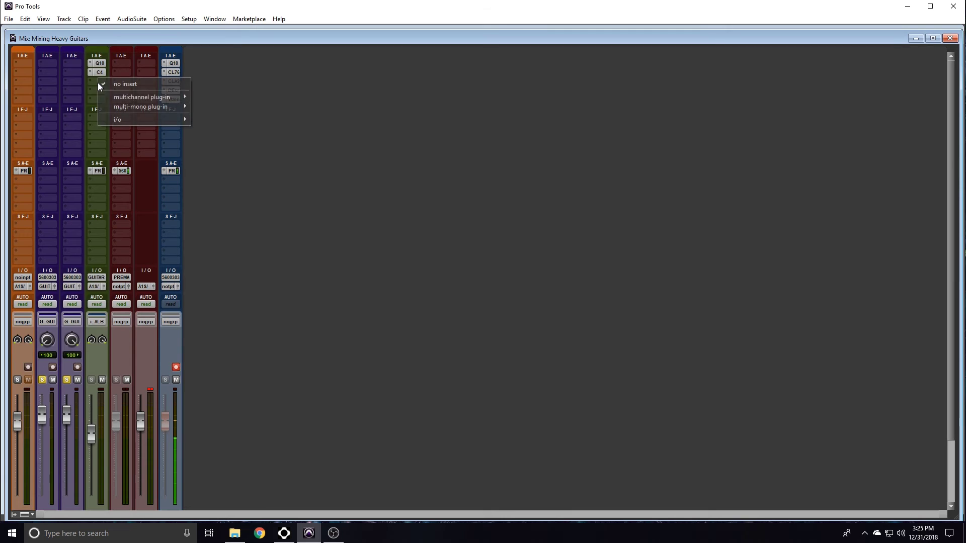
{"action": "mouse_move", "coordinate": [141, 96]}
{"action": "mouse_move", "coordinate": [252, 110]}
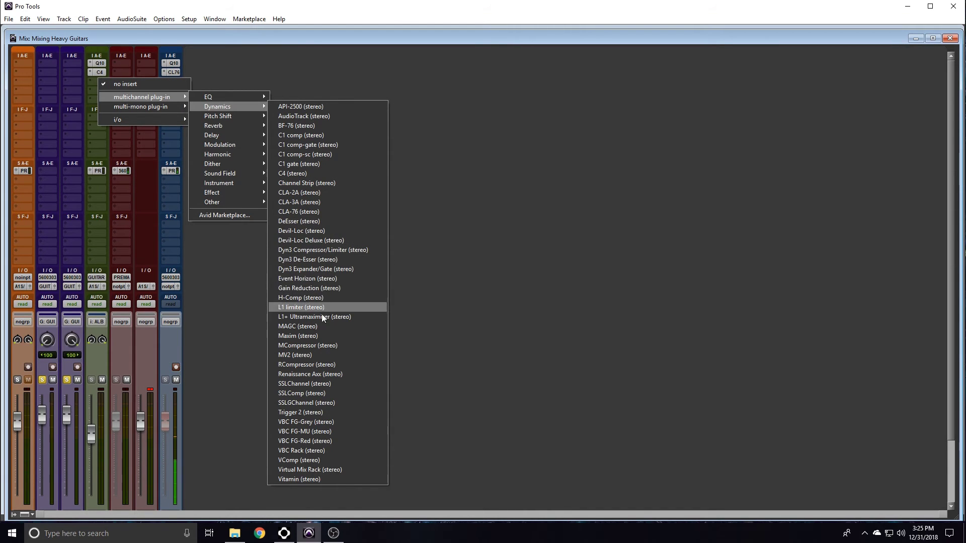
{"action": "left_click", "coordinate": [311, 374]}
{"action": "left_click_drag", "start_coordinate": [430, 83], "coordinate": [425, 88]}
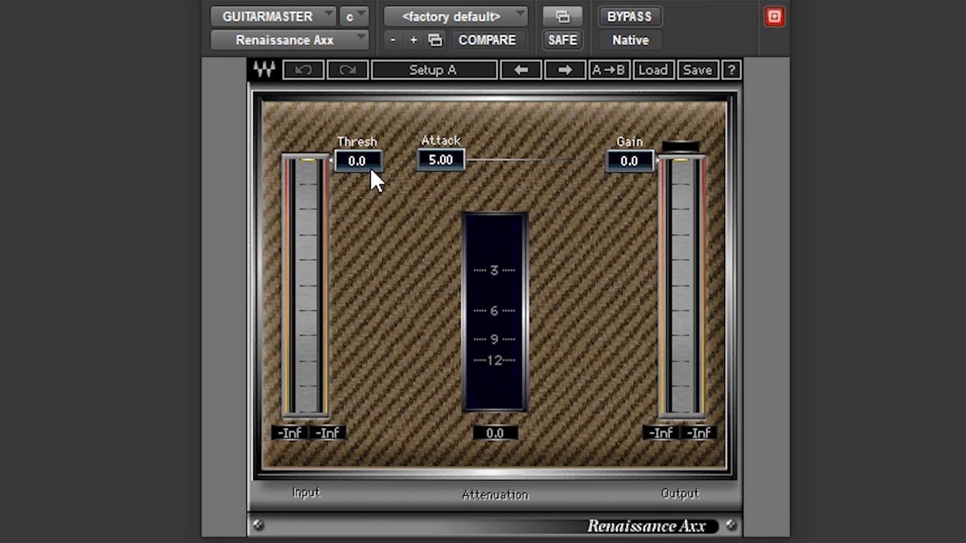
{"action": "mouse_move", "coordinate": [360, 158]}
{"action": "left_mouse_down"}
{"action": "mouse_move", "coordinate": [360, 243]}
{"action": "mouse_move", "coordinate": [361, 161]}
{"action": "left_mouse_up"}
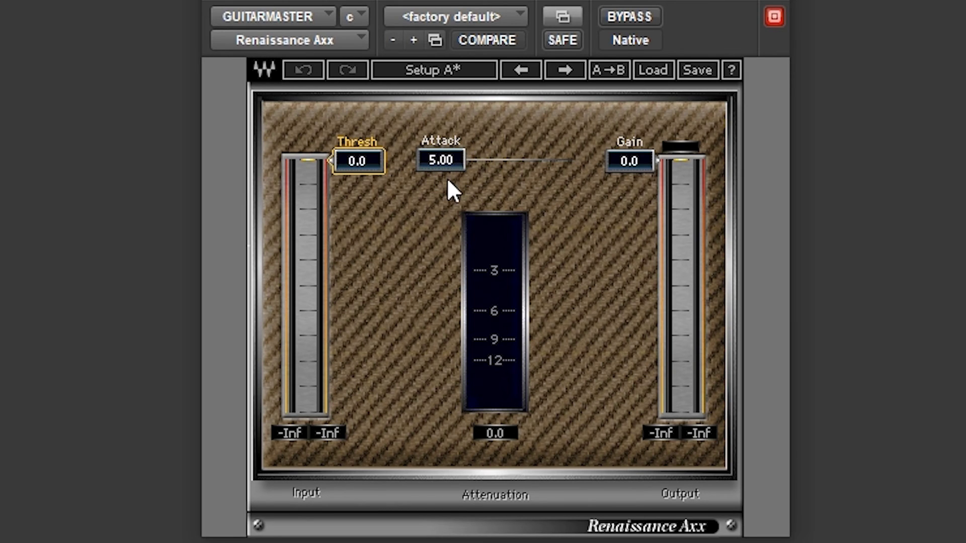
{"action": "left_click_drag", "start_coordinate": [358, 160], "coordinate": [358, 189]}
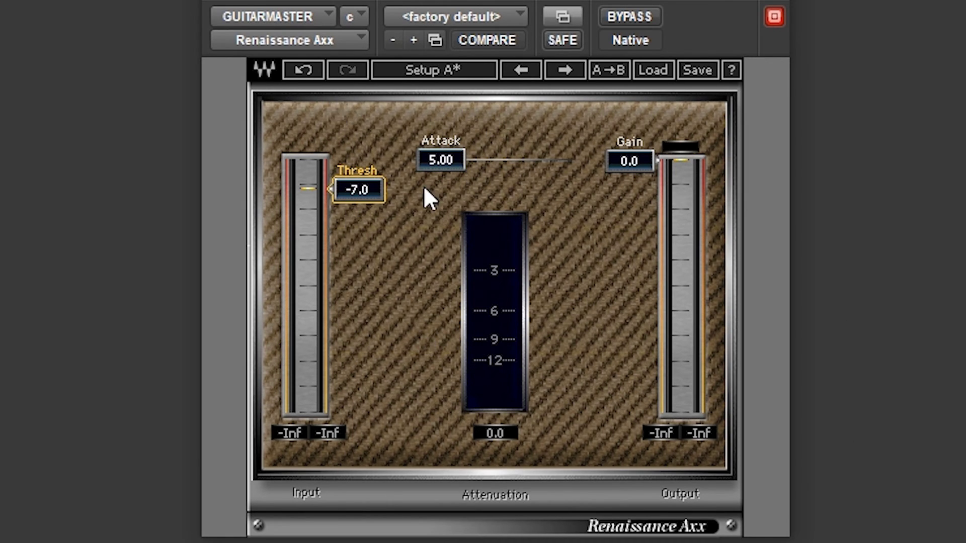
{"action": "left_click_drag", "start_coordinate": [369, 189], "coordinate": [369, 161]}
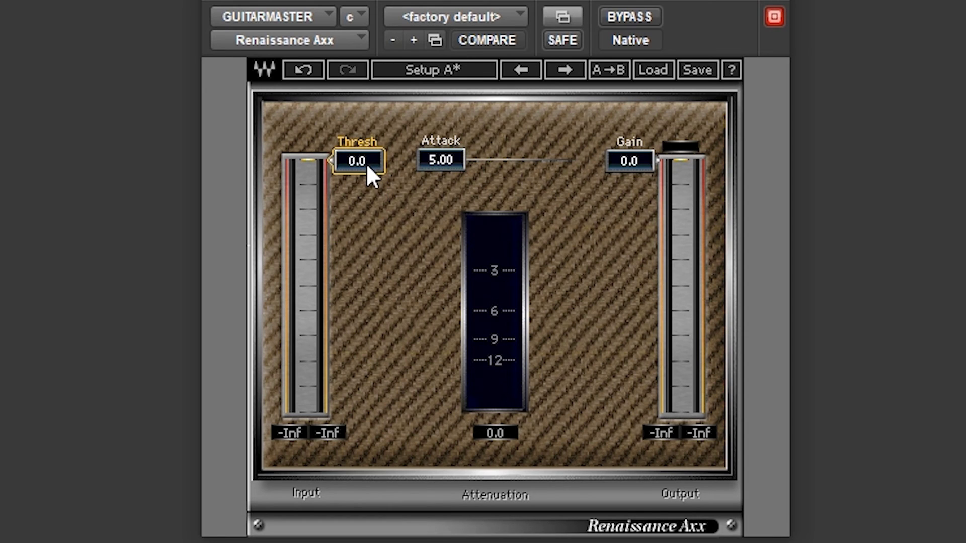
Lower the Renaissance Axx threshold to -8.7 during playback, stop, and set its output gain to -2.9
{"action": "left_click_drag", "start_coordinate": [366, 164], "coordinate": [367, 199]}
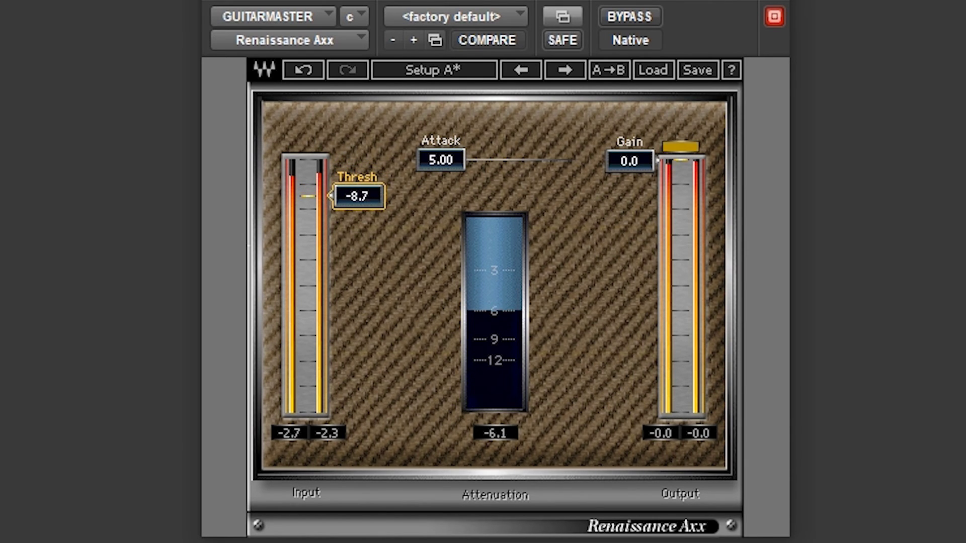
{"action": "key", "text": "space"}
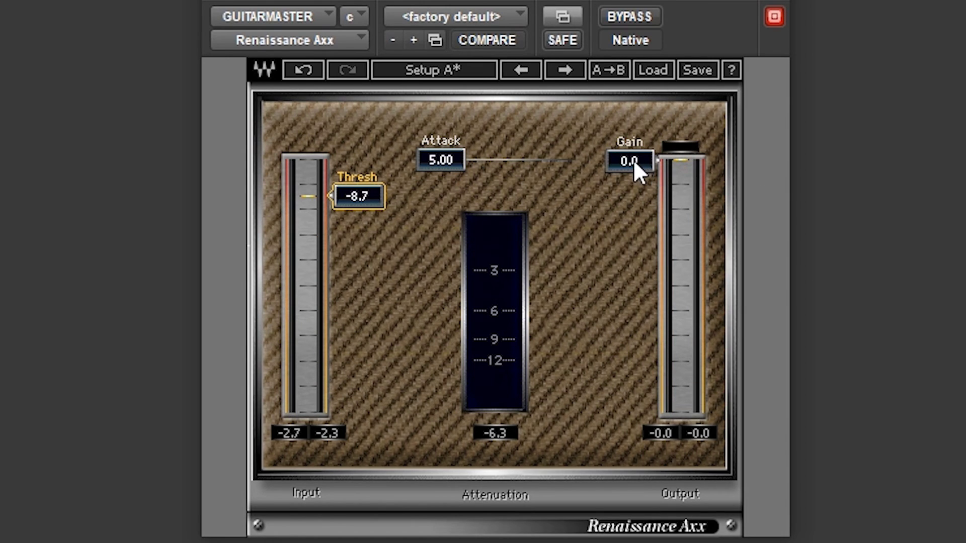
{"action": "left_click_drag", "start_coordinate": [634, 163], "coordinate": [634, 184]}
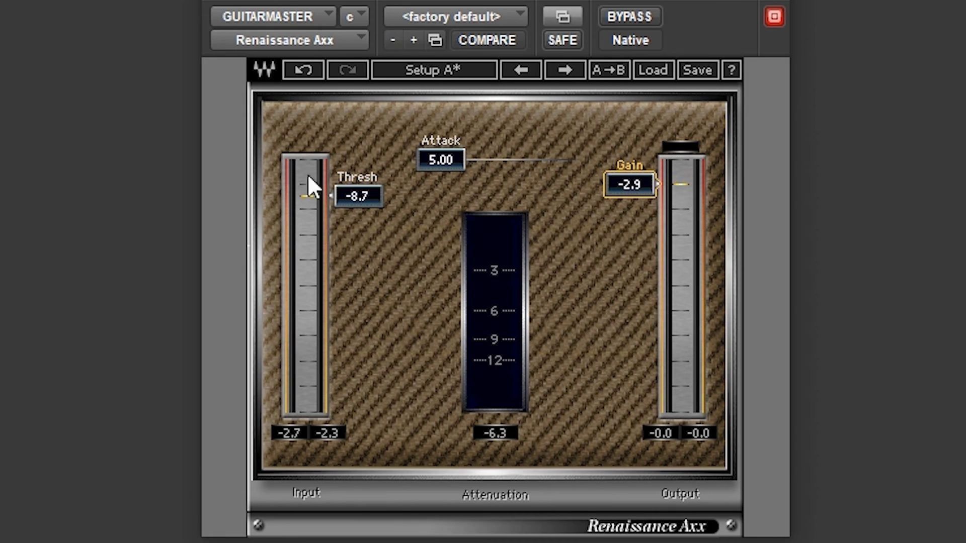
Play the guitars and fine-tune the Renaissance Axx threshold by ear, trying -9.2 and settling on -8.9
{"action": "key", "text": "space"}
{"action": "mouse_move", "coordinate": [357, 196]}
{"action": "left_mouse_down"}
{"action": "mouse_move", "coordinate": [356, 206]}
{"action": "mouse_move", "coordinate": [352, 198]}
{"action": "left_mouse_up"}
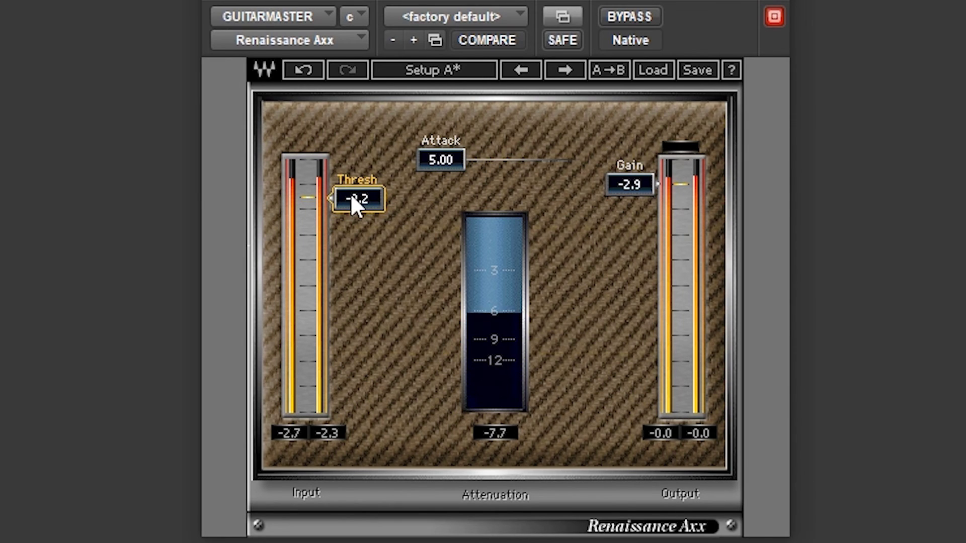
{"action": "key", "text": "space"}
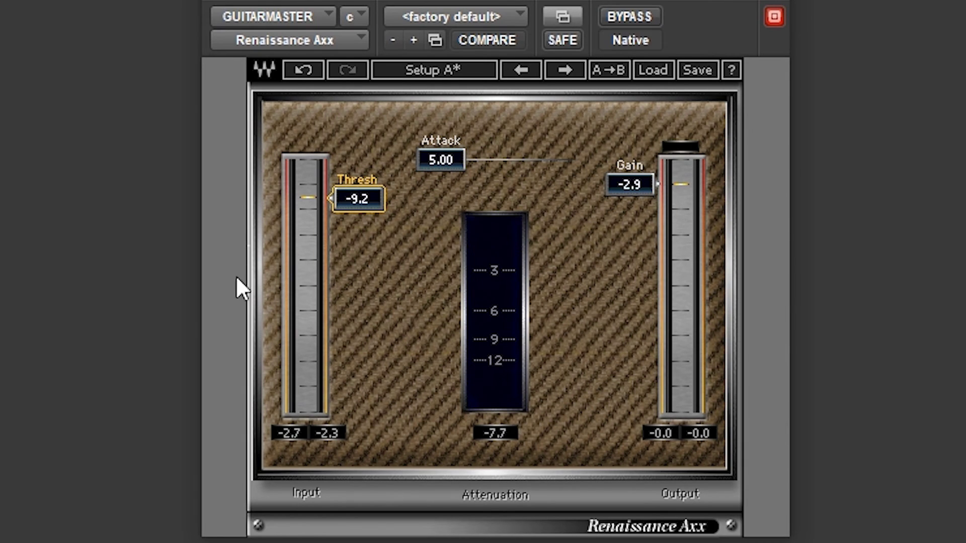
{"action": "key", "text": "space"}
{"action": "mouse_move", "coordinate": [384, 200]}
{"action": "left_mouse_down"}
{"action": "mouse_move", "coordinate": [384, 184]}
{"action": "mouse_move", "coordinate": [378, 198]}
{"action": "left_mouse_up"}
{"action": "key", "text": "space"}
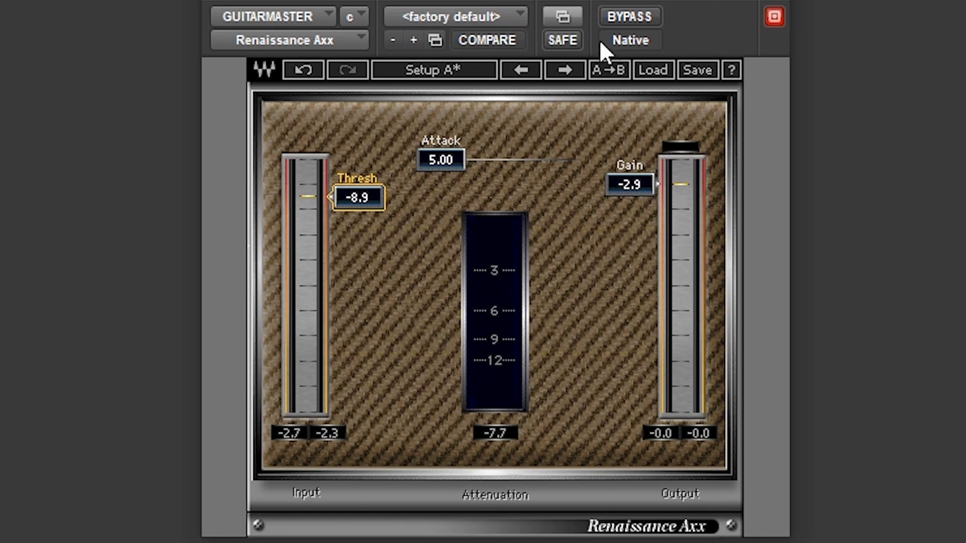
Compare the guitars with Renaissance Axx bypassed and active, raise its output gain to -2.6, and leave it active
{"action": "left_click", "coordinate": [636, 14]}
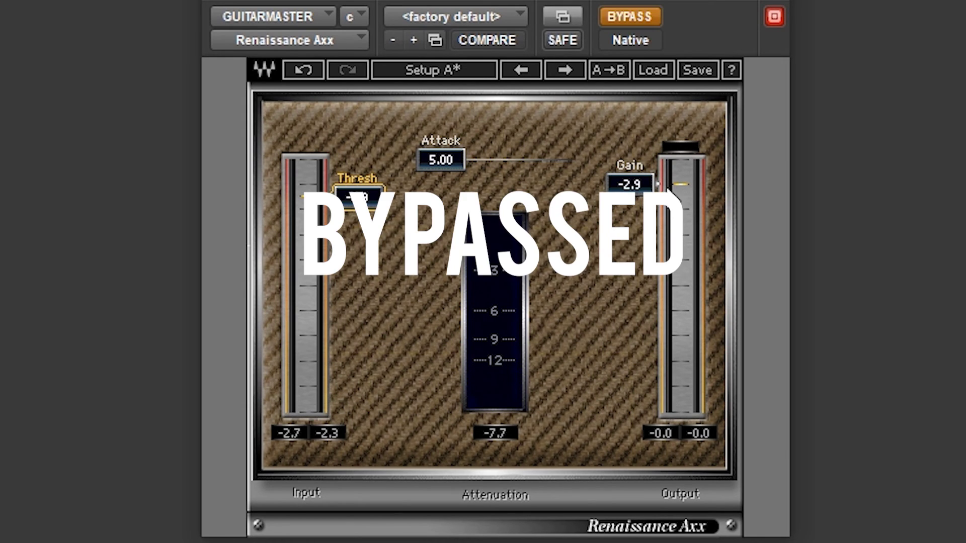
{"action": "left_click", "coordinate": [644, 16]}
{"action": "left_click_drag", "start_coordinate": [640, 191], "coordinate": [640, 184]}
{"action": "left_click", "coordinate": [636, 17]}
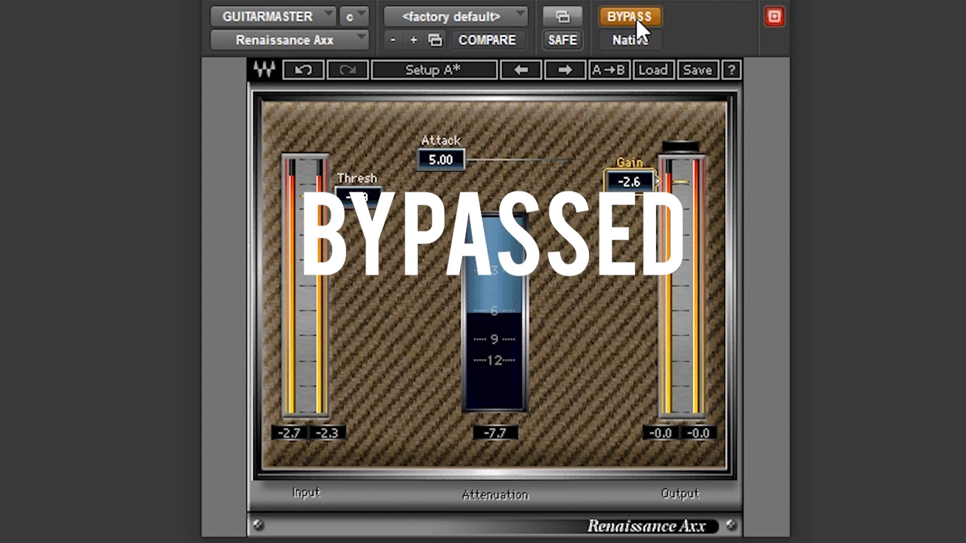
{"action": "left_click", "coordinate": [636, 17]}
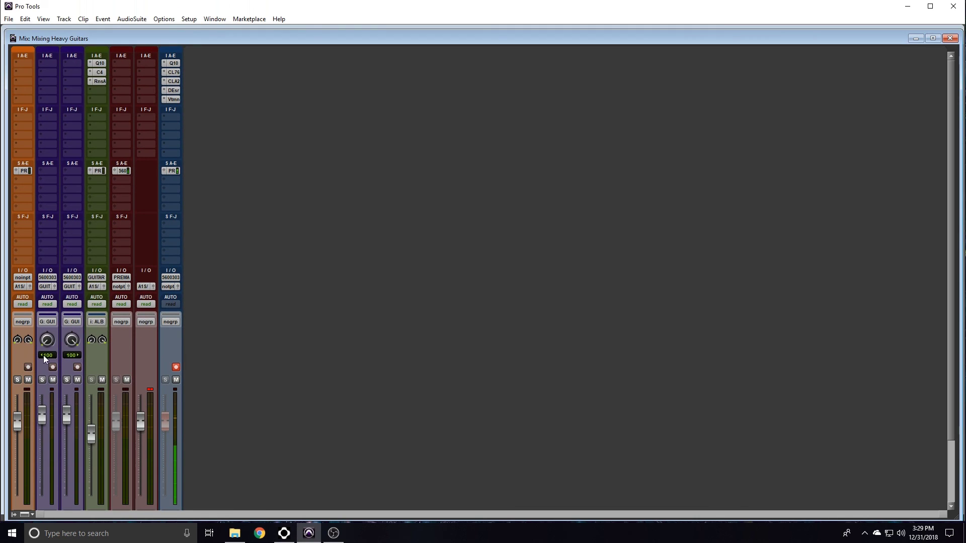
Listen to the full mix, then bypass Renaissance Axx, C4 and Q10 on the guitar master and play it unprocessed
{"action": "key", "text": "ctrl+equal"}
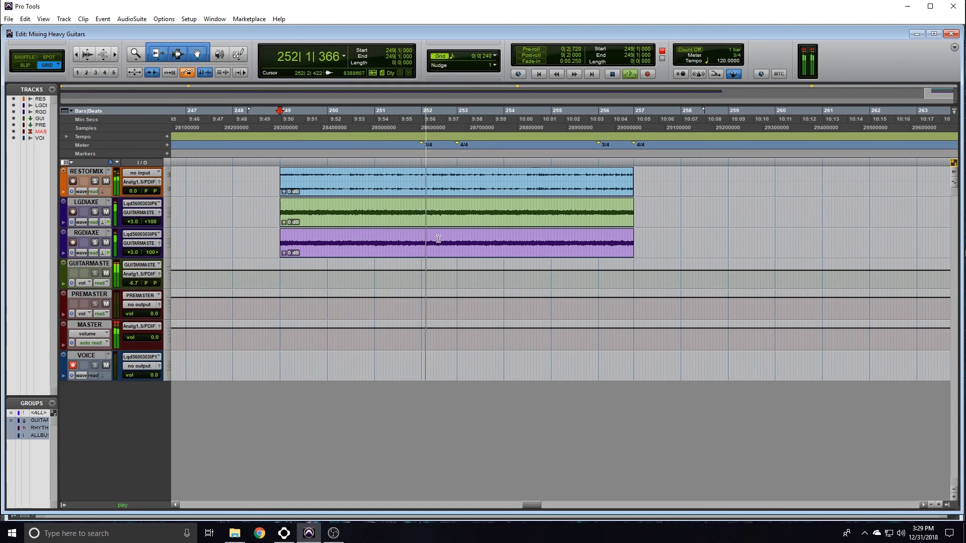
{"action": "key", "text": "space"}
{"action": "key", "text": "ctrl+equal"}
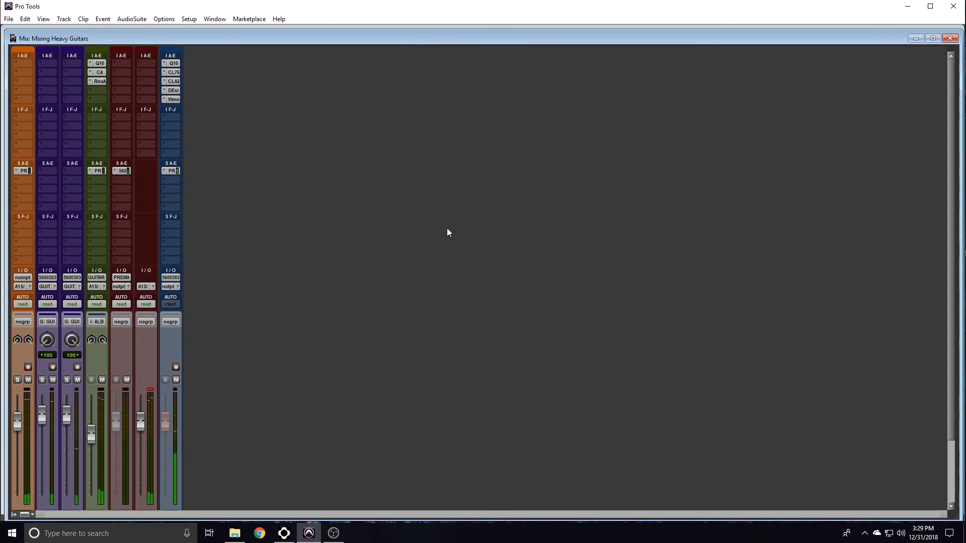
{"action": "left_click", "coordinate": [101, 82], "text": "ctrl"}
{"action": "left_click", "coordinate": [101, 72], "text": "ctrl"}
{"action": "left_click", "coordinate": [101, 63], "text": "ctrl"}
{"action": "key", "text": "space"}
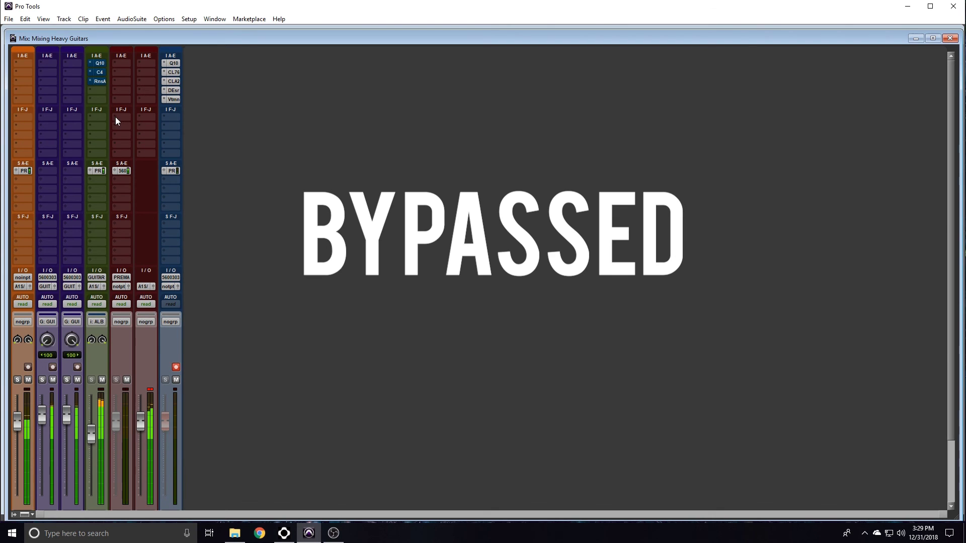
Compare the mix with Q10, C4 and Renaissance Axx reactivated, bypassed again together, and finally left active
{"action": "left_click", "coordinate": [101, 64], "text": "ctrl"}
{"action": "left_click", "coordinate": [100, 72], "text": "ctrl"}
{"action": "left_click", "coordinate": [100, 81], "text": "ctrl"}
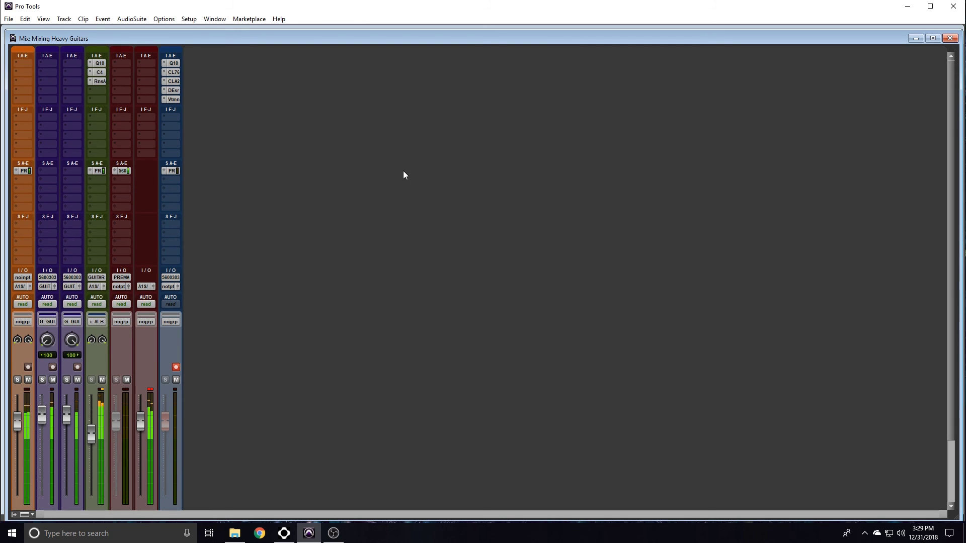
{"action": "left_click", "coordinate": [98, 81], "text": "ctrl"}
{"action": "left_click", "coordinate": [101, 70], "text": "ctrl"}
{"action": "left_click", "coordinate": [99, 63], "text": "ctrl"}
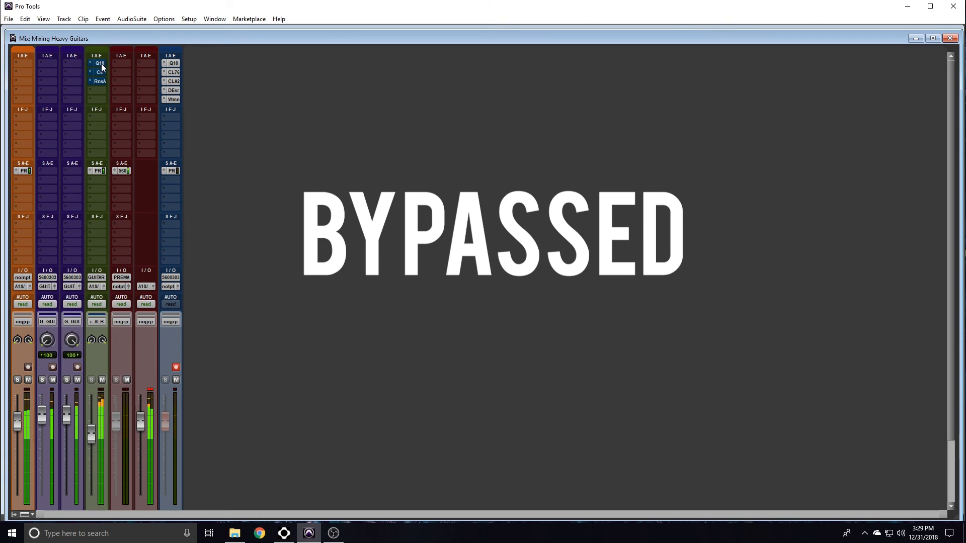
{"action": "left_click", "coordinate": [101, 63], "text": "ctrl"}
{"action": "left_click", "coordinate": [100, 72], "text": "ctrl"}
{"action": "left_click", "coordinate": [99, 81], "text": "ctrl"}
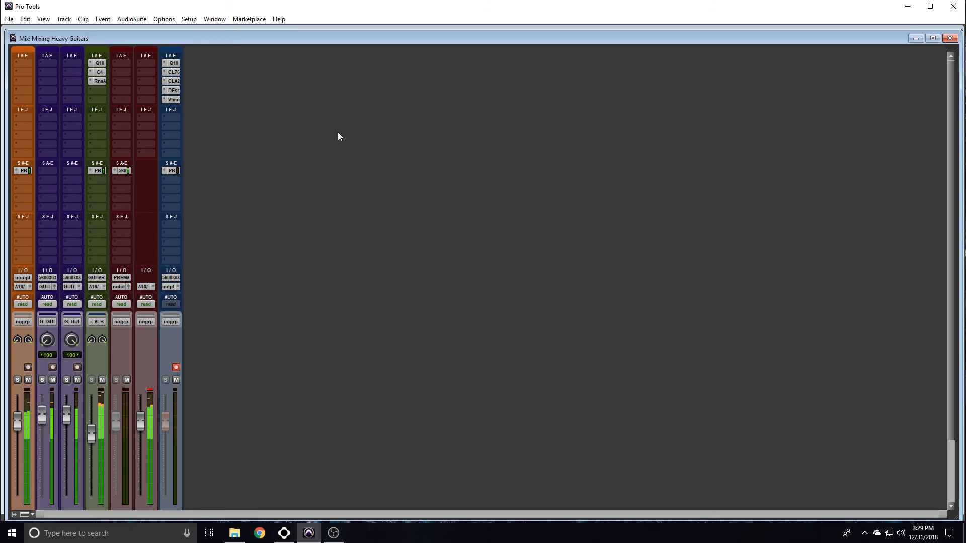
Highlight bars 249 to 253 across all tracks, clear the selection, and play the full mix from bar 249
{"action": "key", "text": "ctrl+equal"}
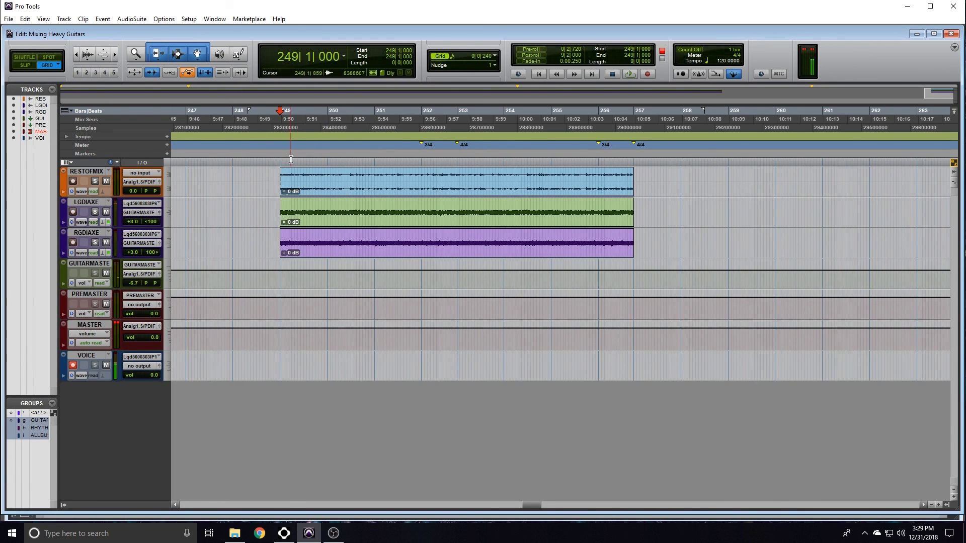
{"action": "left_click_drag", "start_coordinate": [280, 171], "coordinate": [459, 172]}
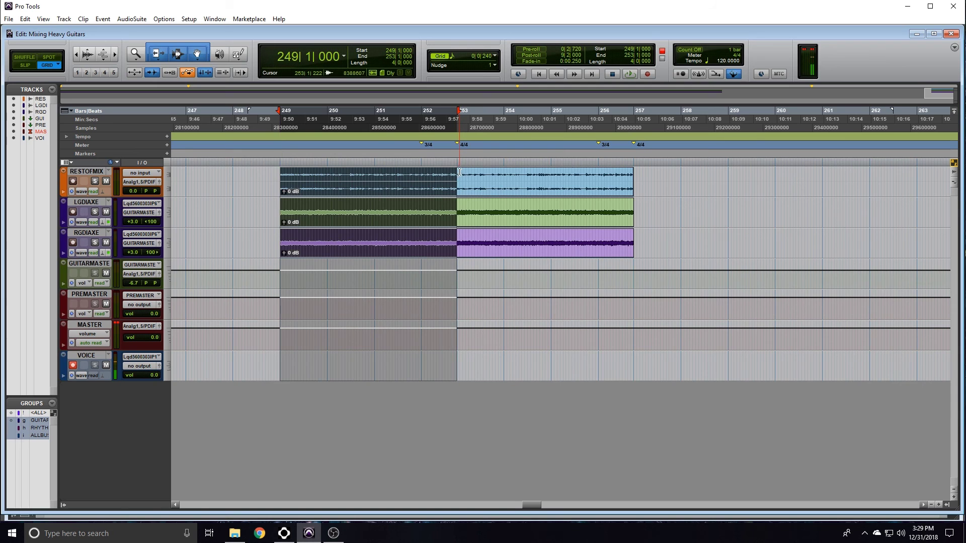
{"action": "left_click", "coordinate": [459, 172]}
{"action": "key", "text": "space"}
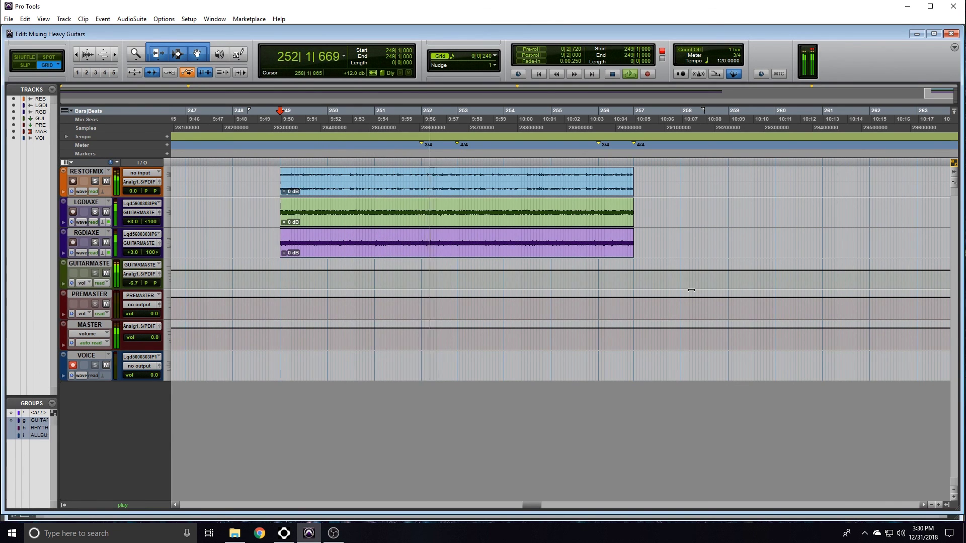
Play the mix again, mute and unmute the RESTOFMIX track to hear the guitars alone, stop, and return to the mixer
{"action": "key", "text": "ctrl+equal"}
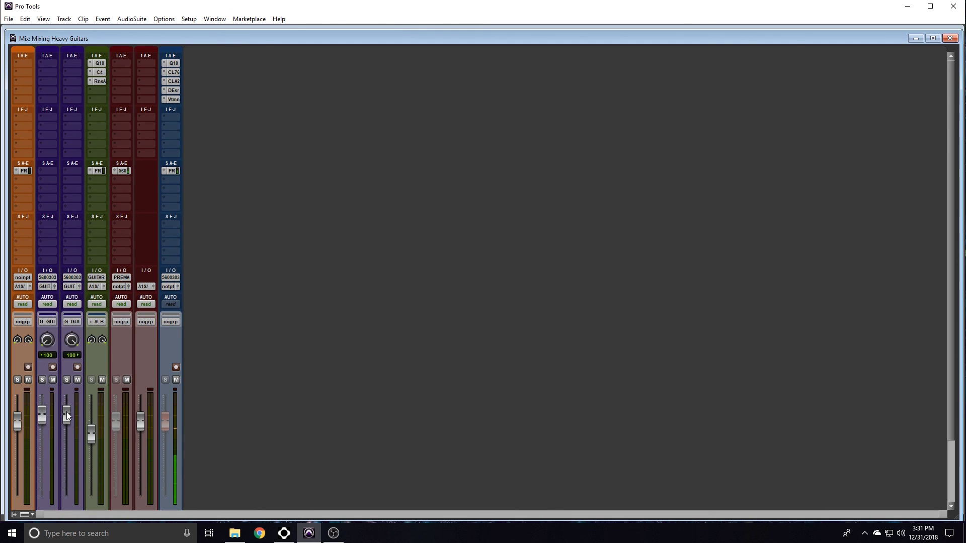
{"action": "key", "text": "ctrl+equal"}
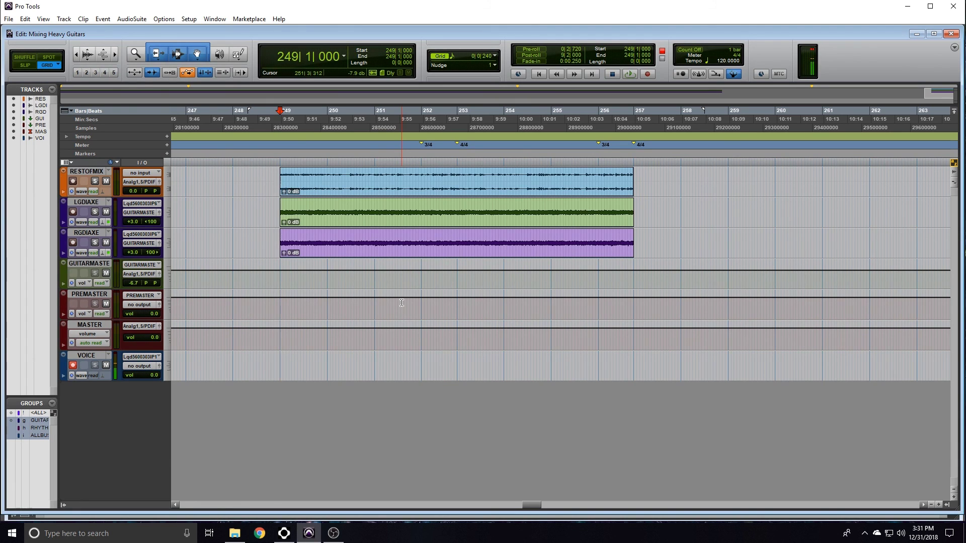
{"action": "key", "text": "space"}
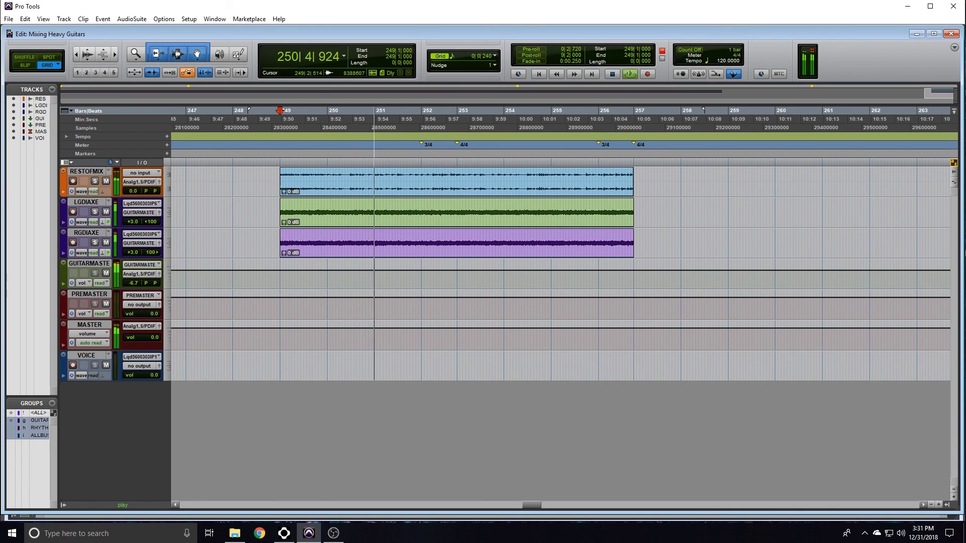
{"action": "left_click", "coordinate": [107, 182]}
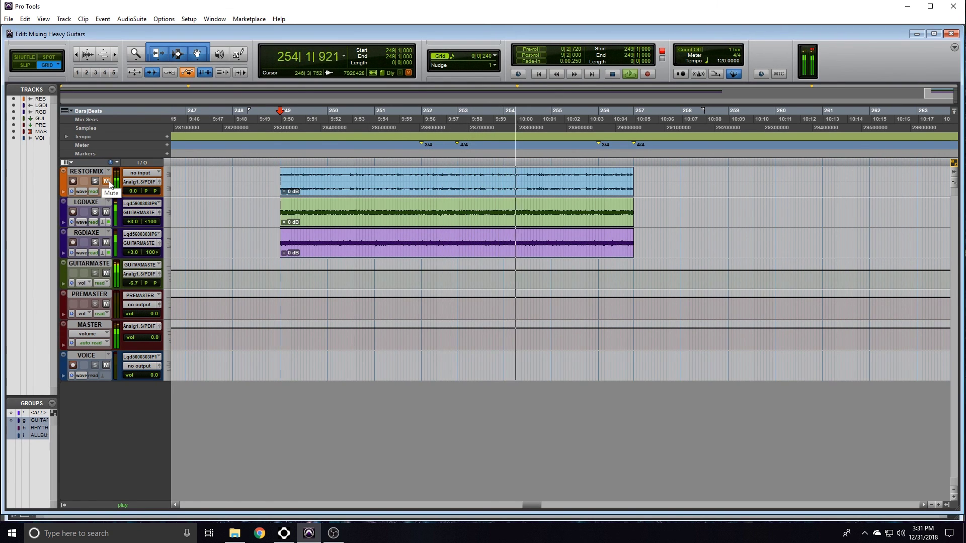
{"action": "left_click", "coordinate": [107, 182]}
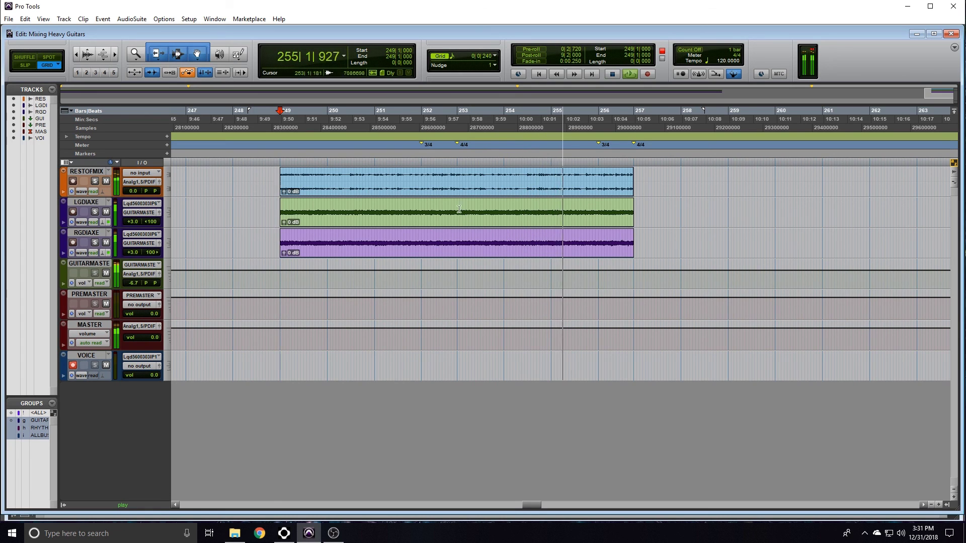
{"action": "key", "text": "space"}
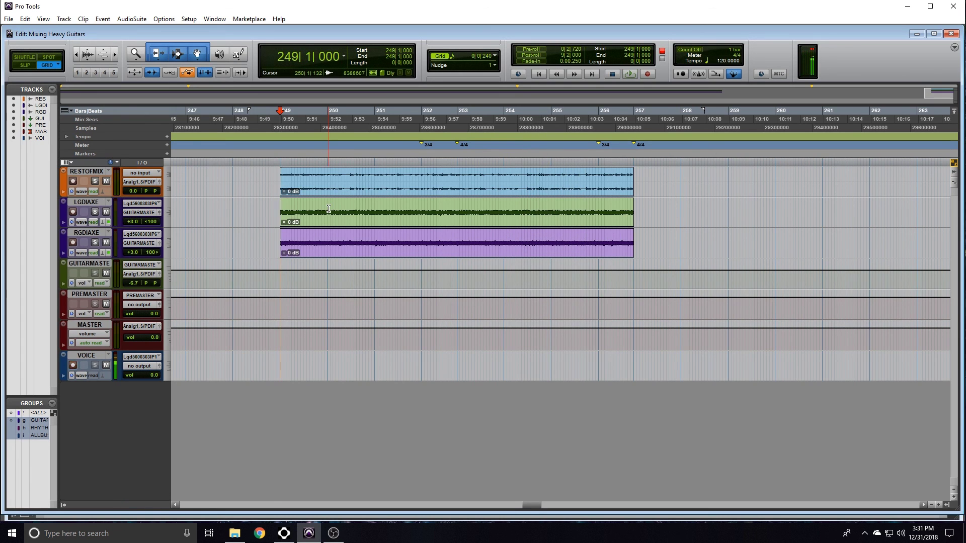
{"action": "key", "text": "ctrl+equal"}
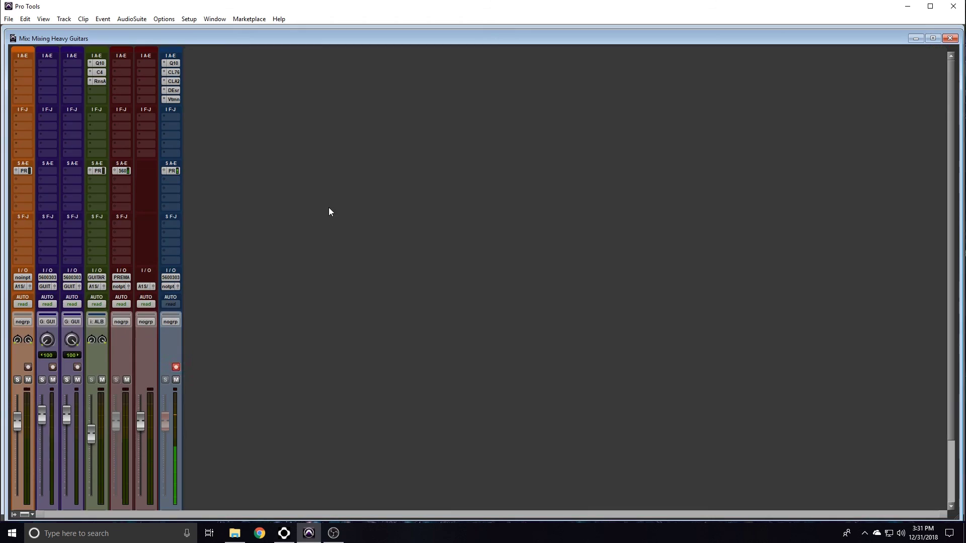